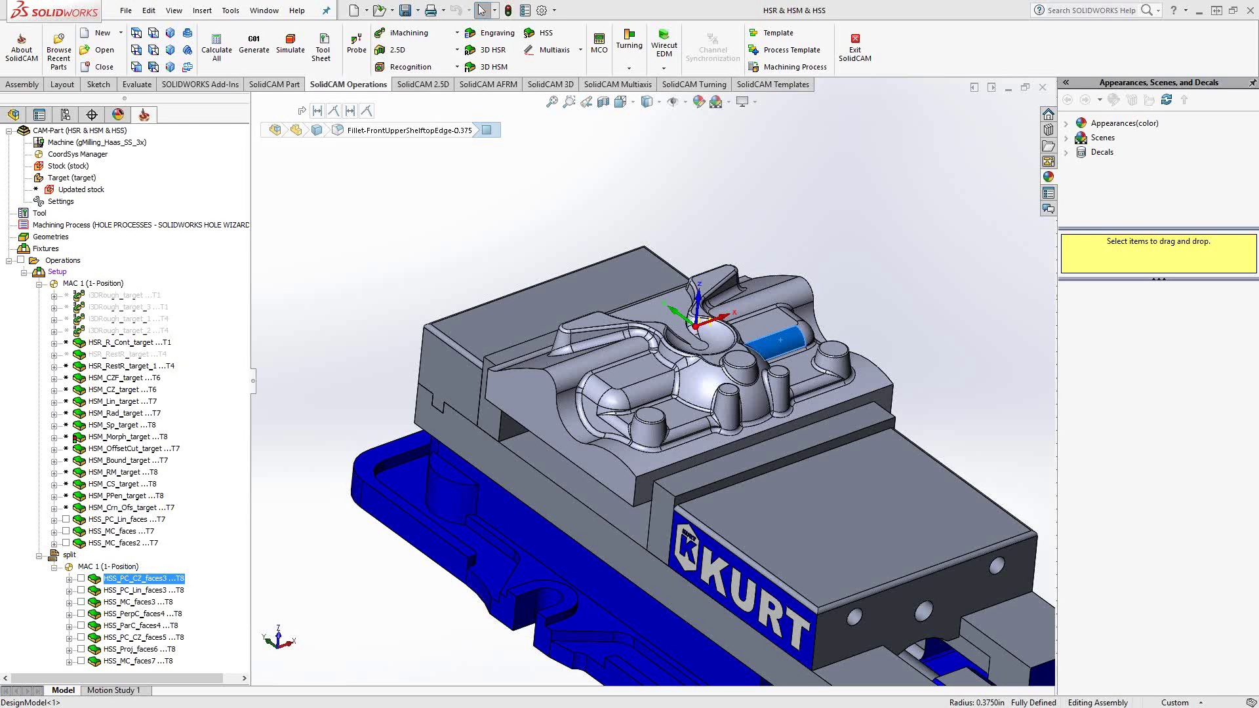
Deselect the fillet face and zoom in on the pocket's pipe-like fillets.
click(375, 254)
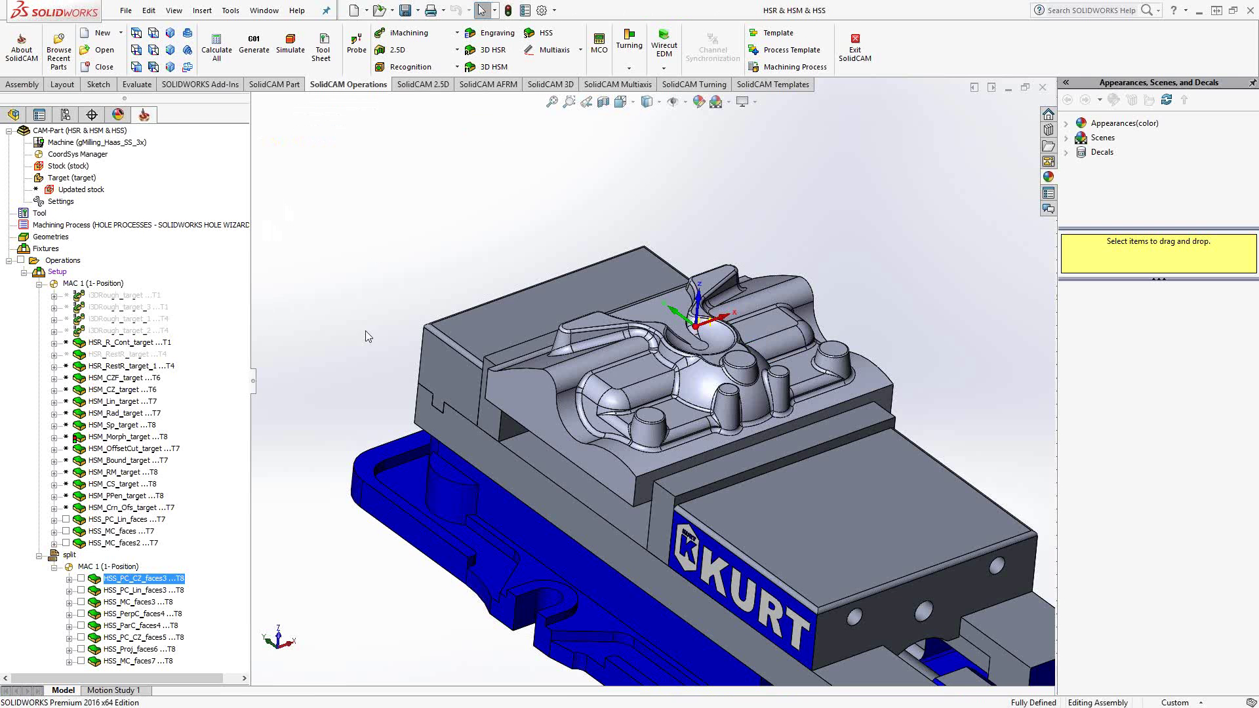
scroll(577, 375, down, 4)
scroll(606, 533, down, 3)
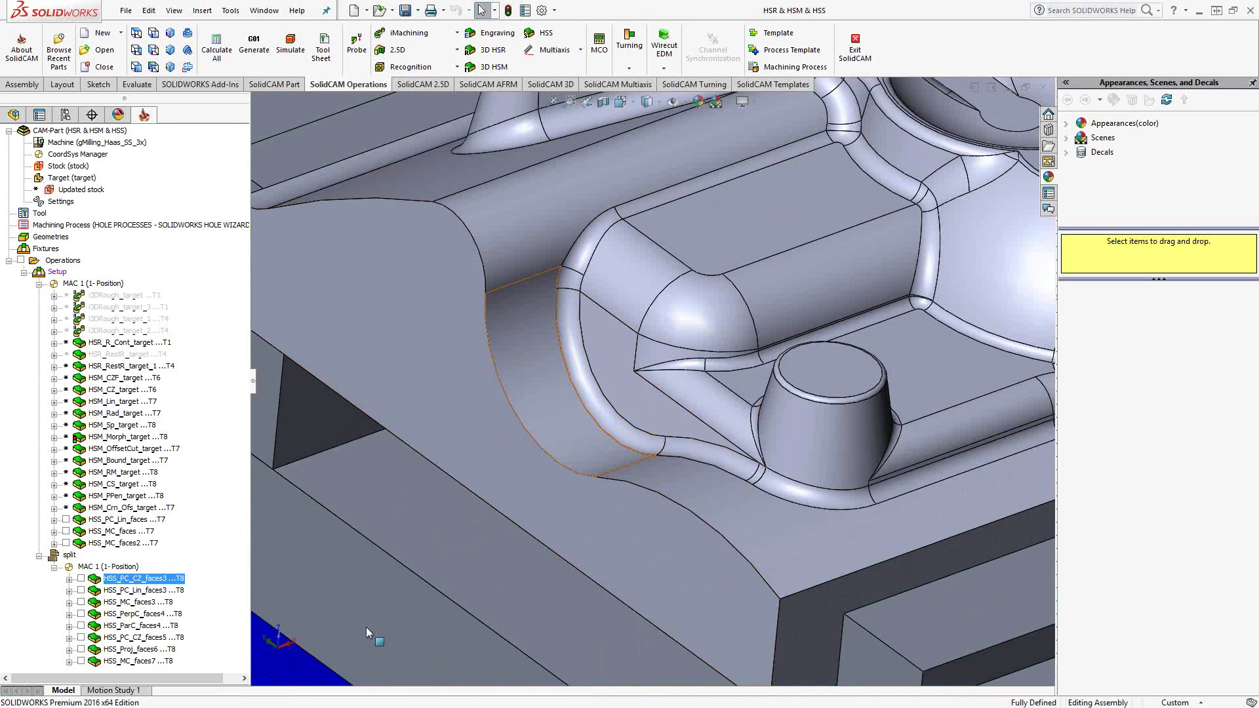
Preview the faces3 geometry machined by HSS_PC_CZ_faces3 on the part.
click(69, 580)
right_click(119, 591)
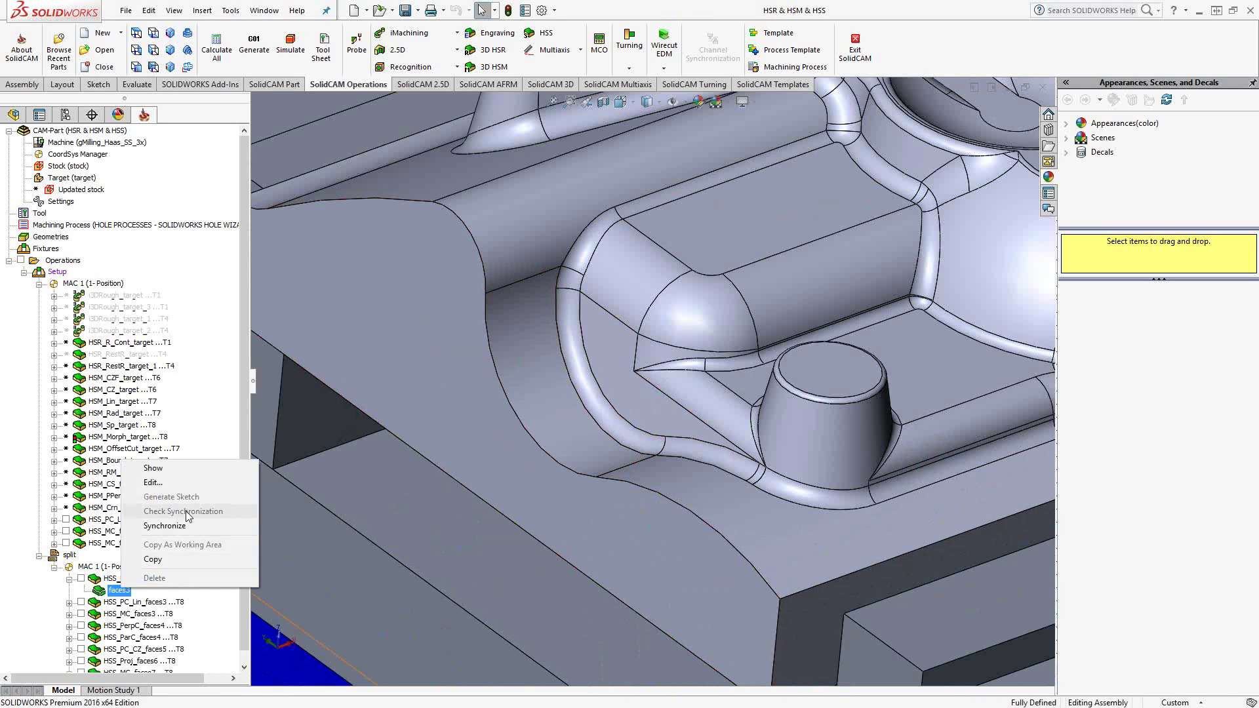
click(154, 467)
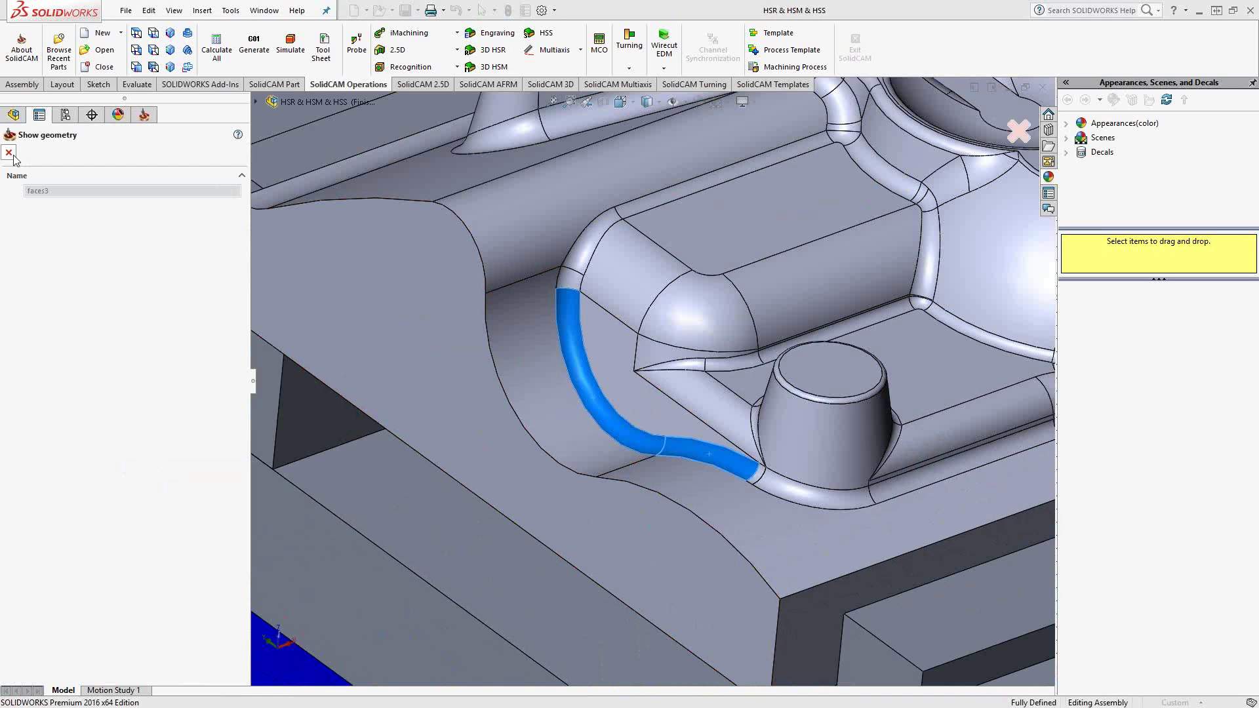
click(9, 152)
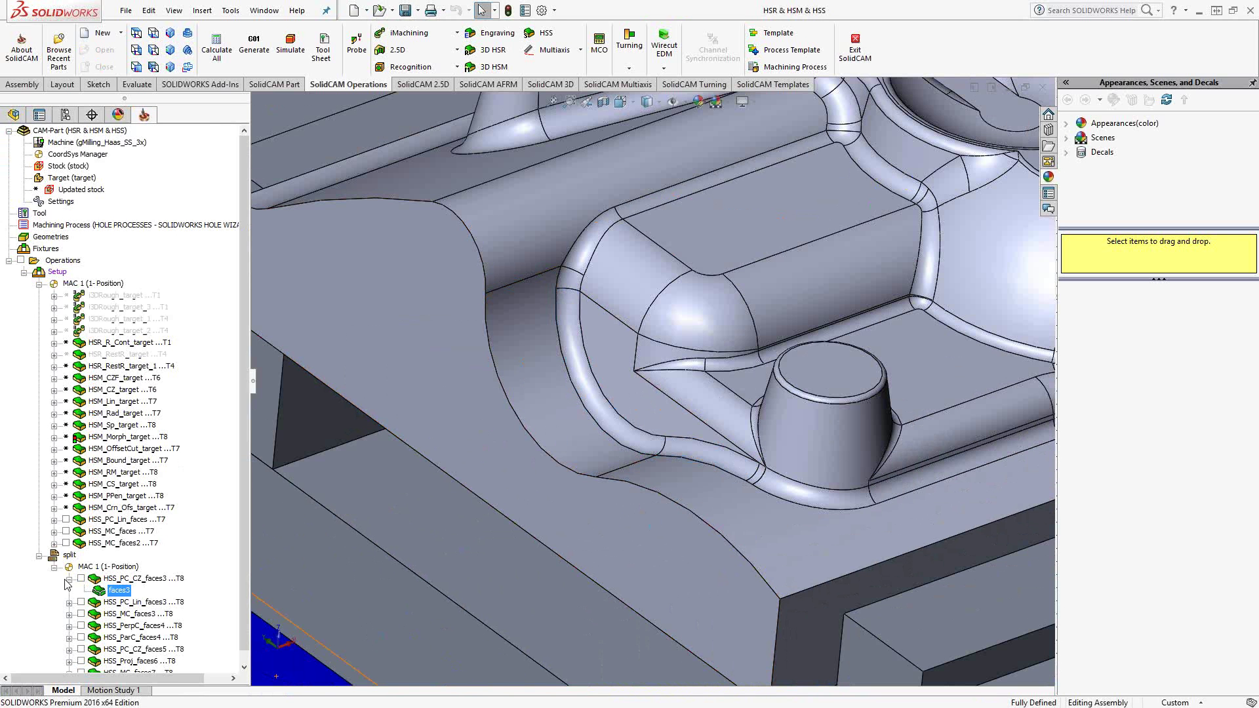
click(69, 580)
Display the HSS_PC_CZ_faces3 toolpath and orbit closer to the pipe fillet.
click(81, 580)
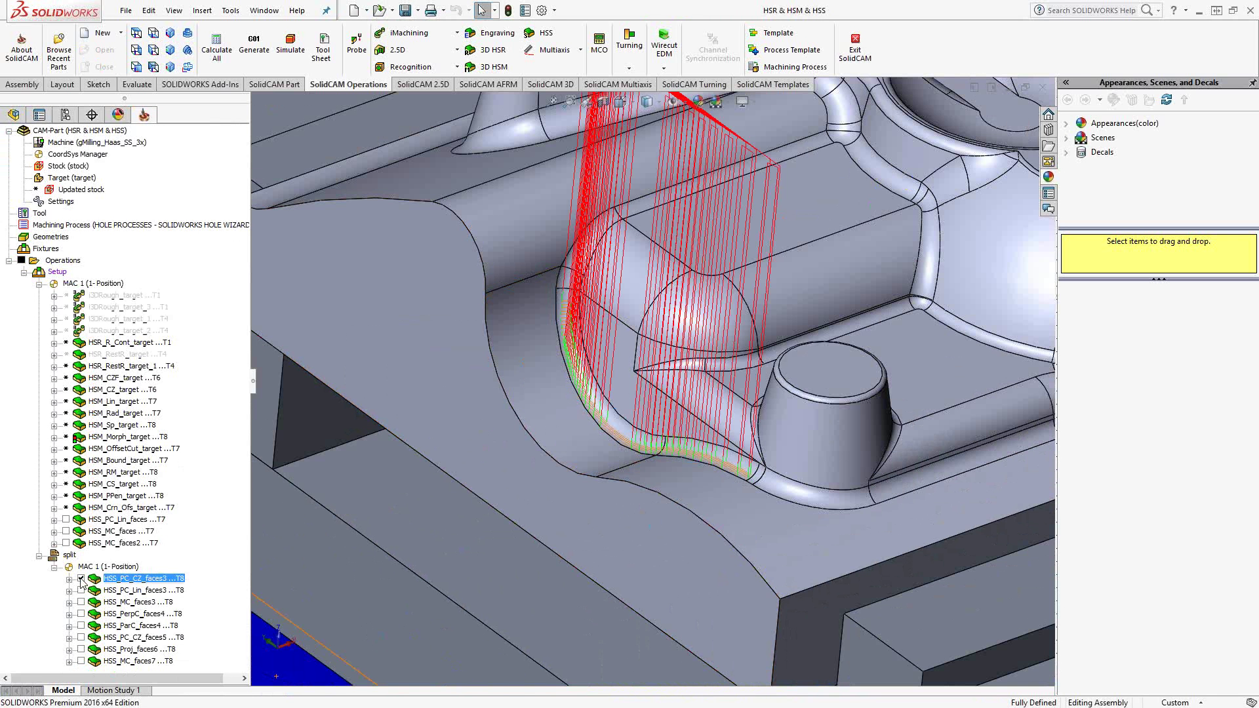
middle_drag(623, 406, 644, 419)
scroll(645, 419, down, 8)
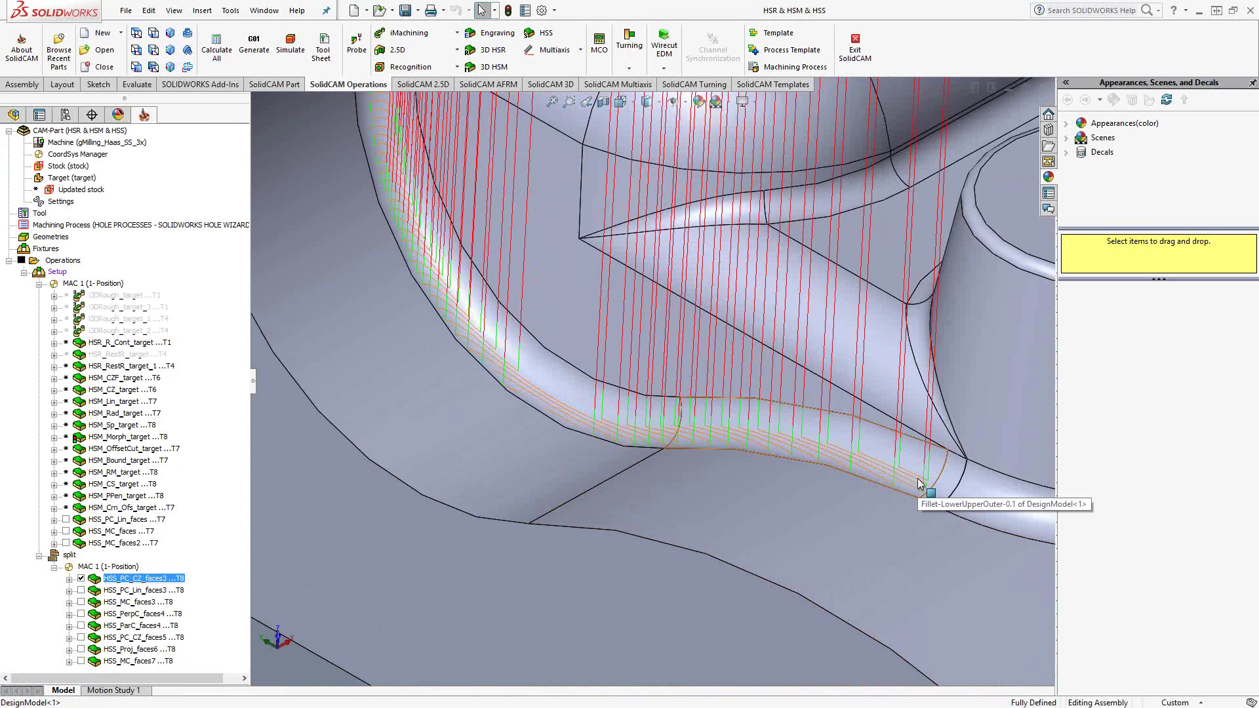
middle_drag(918, 483, 910, 481)
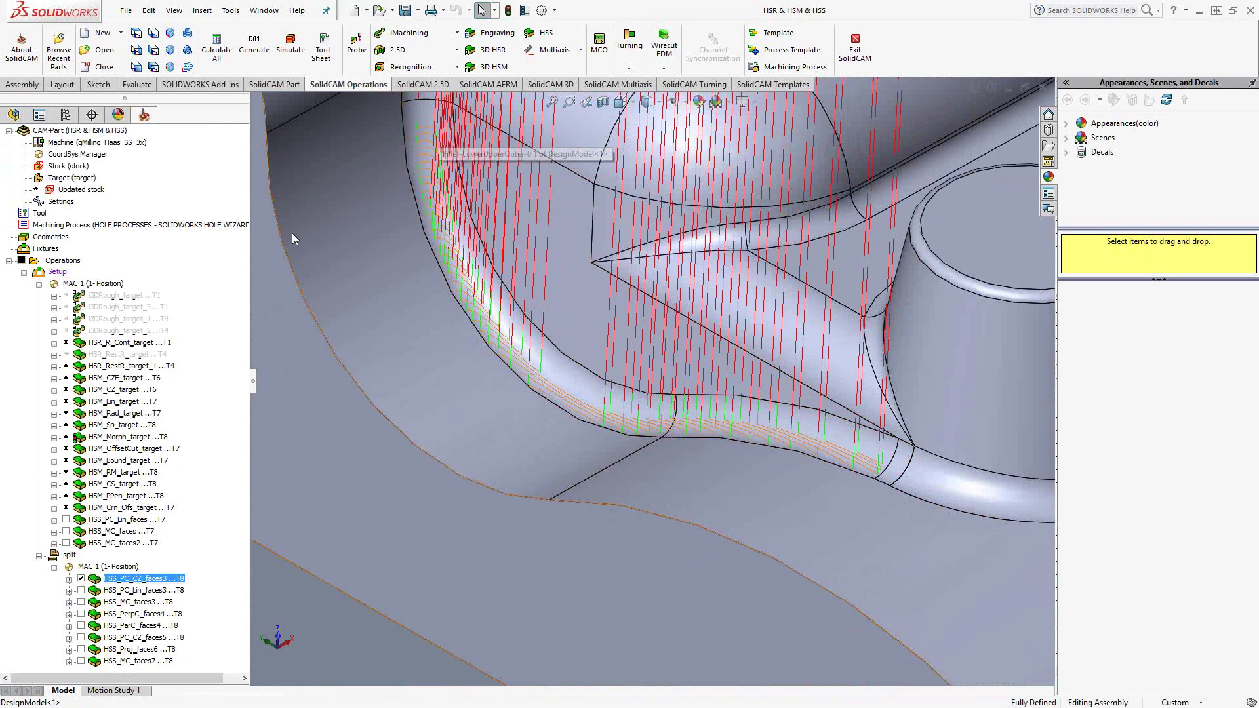
click(81, 579)
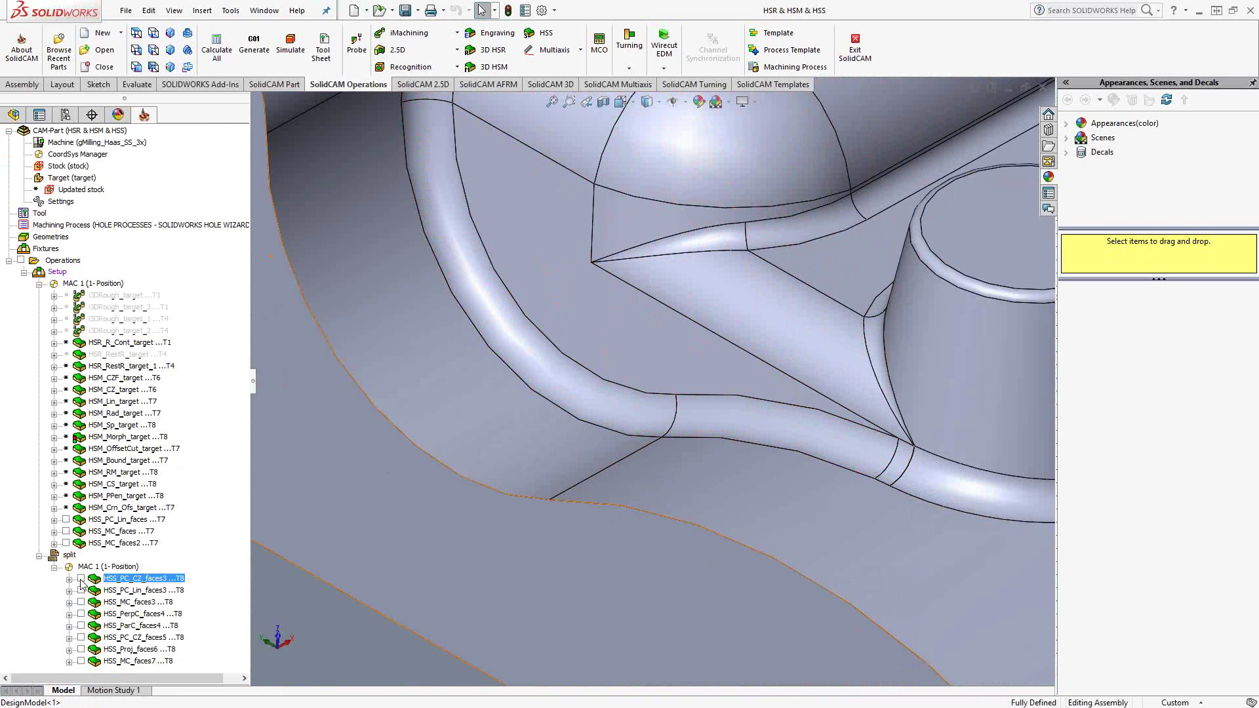
click(81, 591)
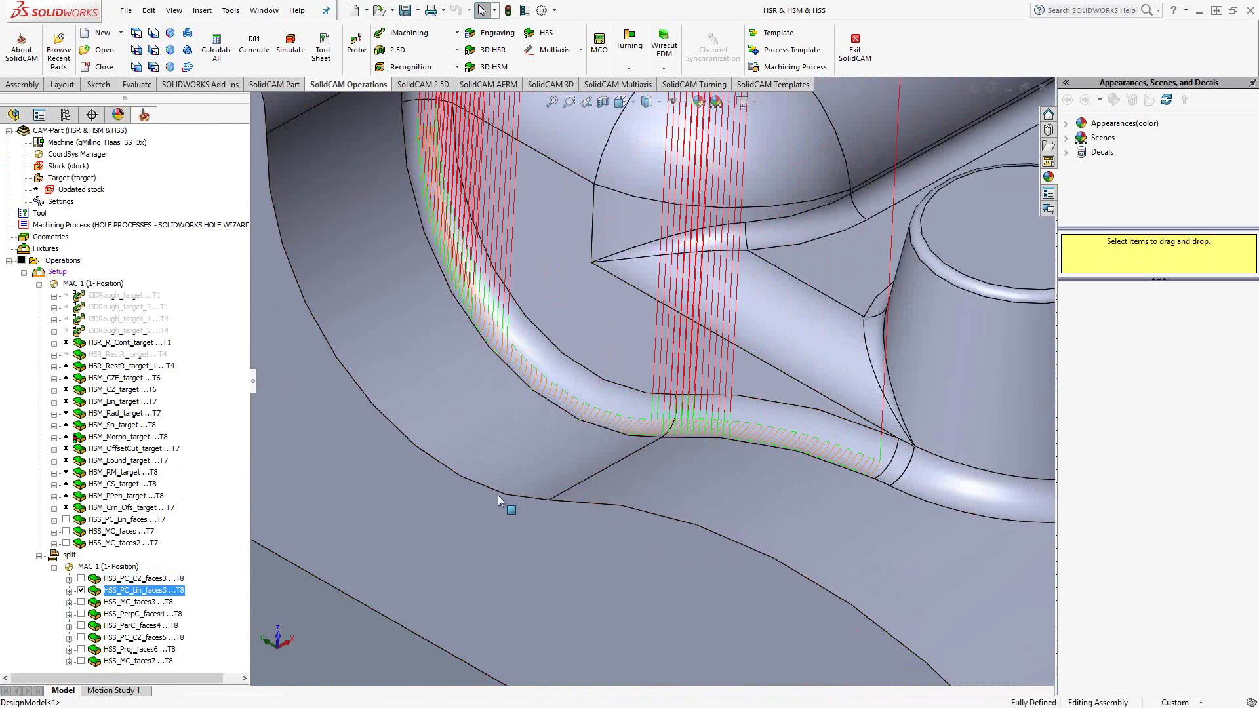
click(81, 591)
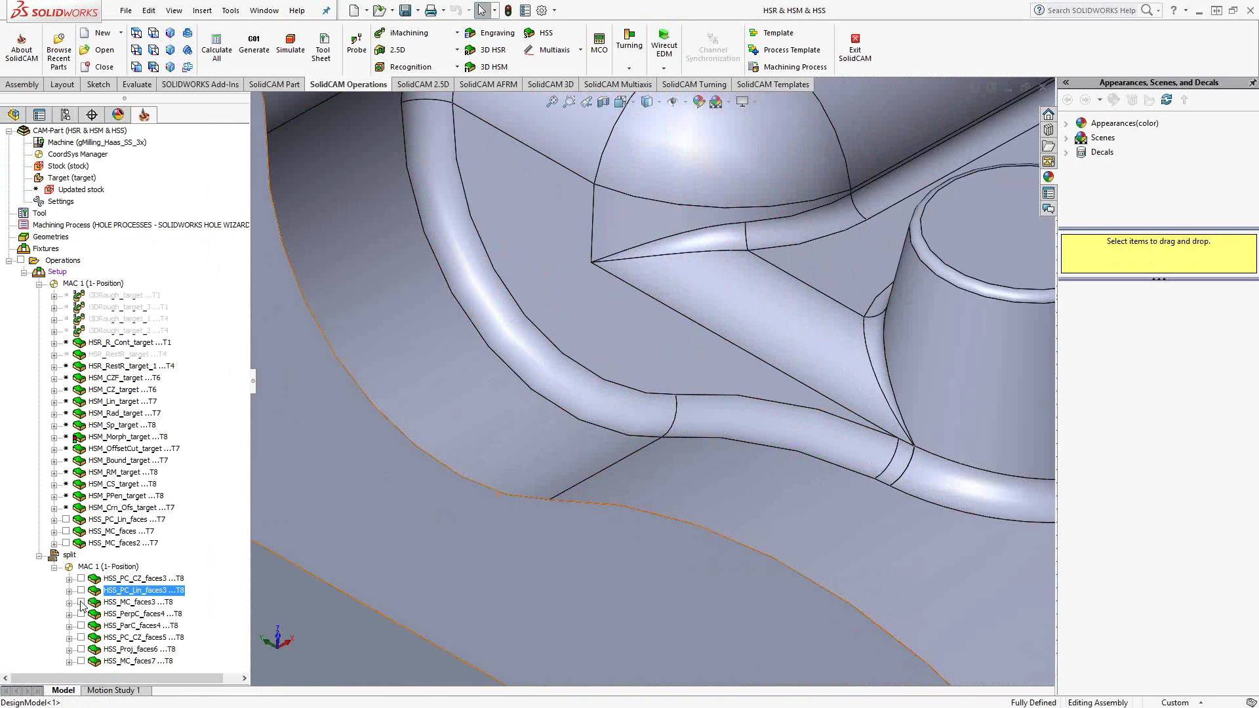
click(81, 602)
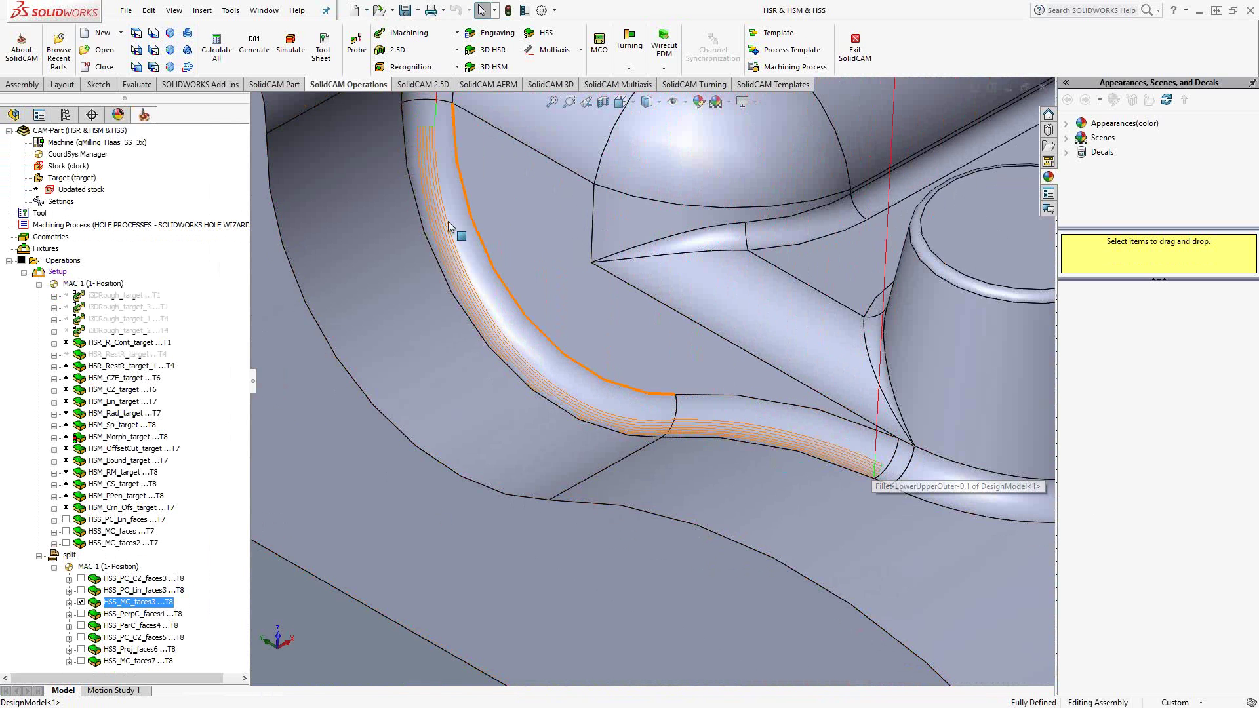
click(81, 602)
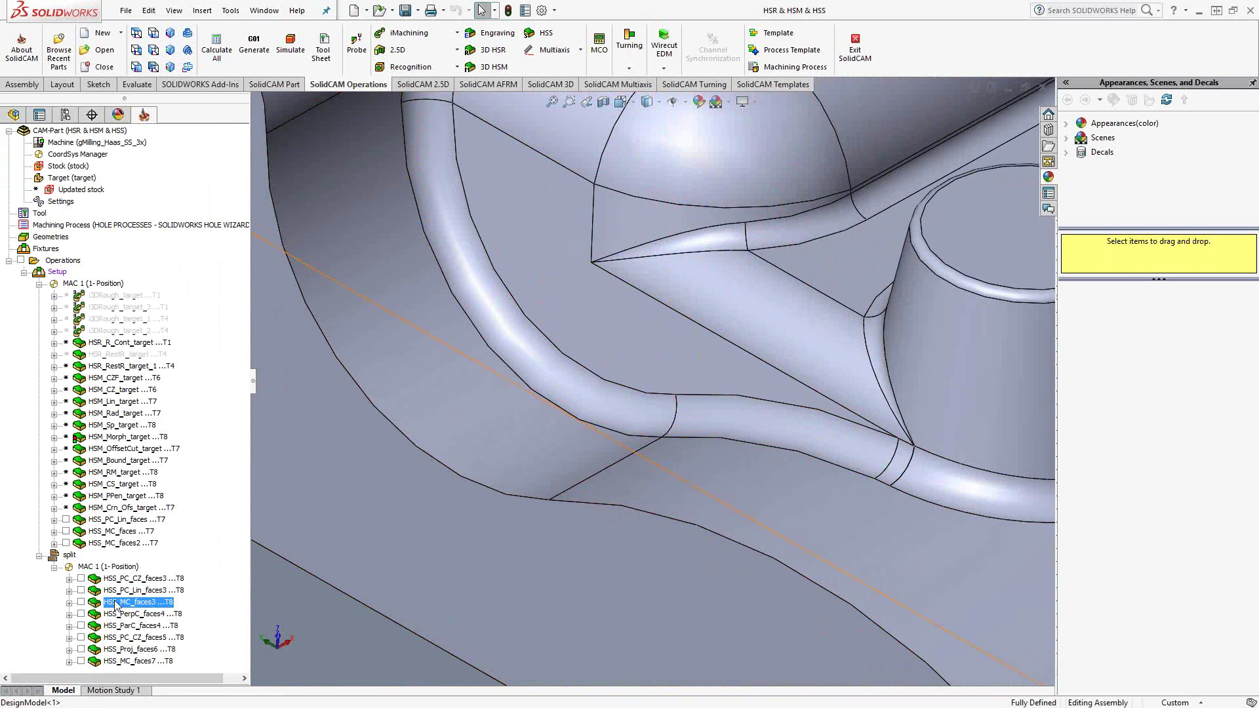
Open HSS_MC_faces3 settings and preview its drive surface faces3 on the part.
double_click(116, 604)
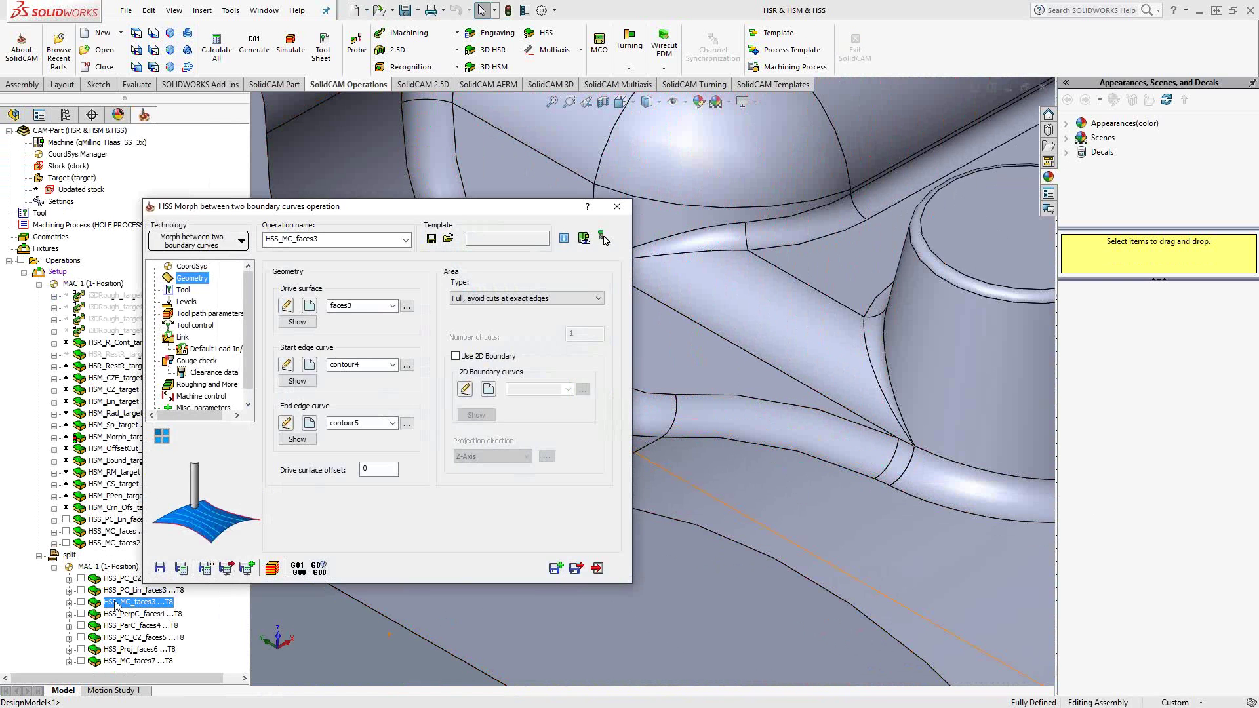
click(191, 268)
click(193, 279)
drag(335, 209, 215, 118)
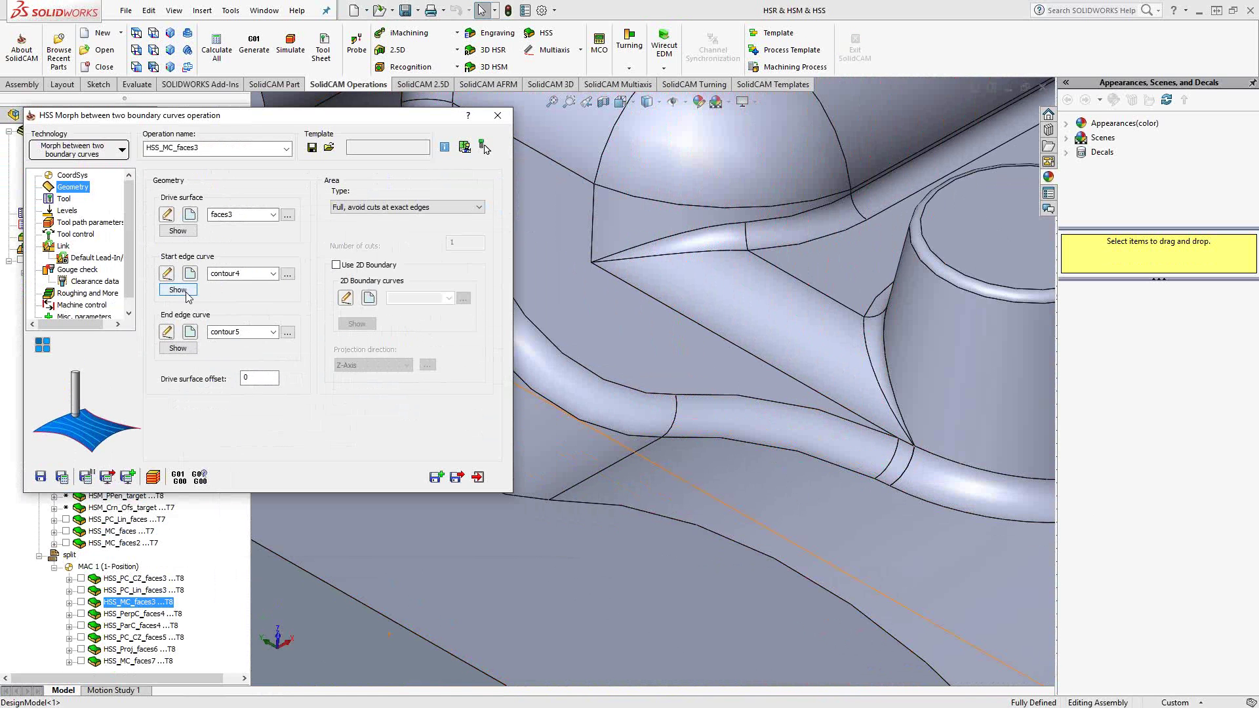
click(178, 231)
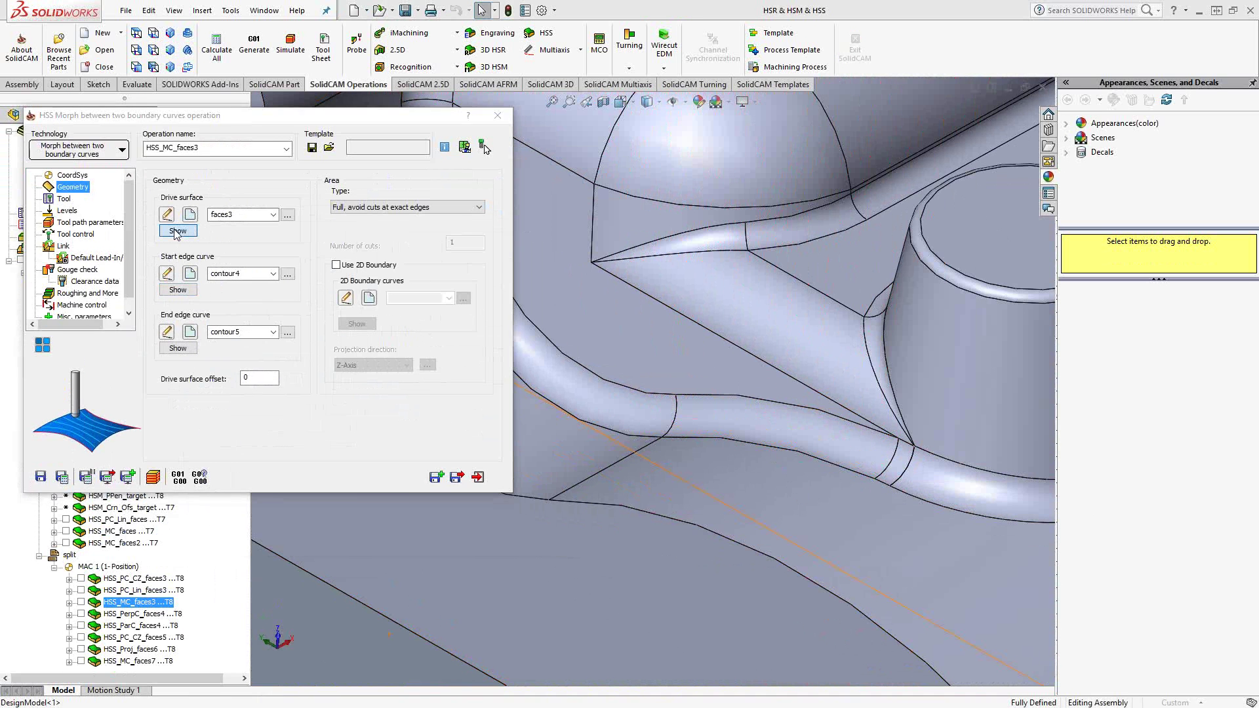
click(8, 153)
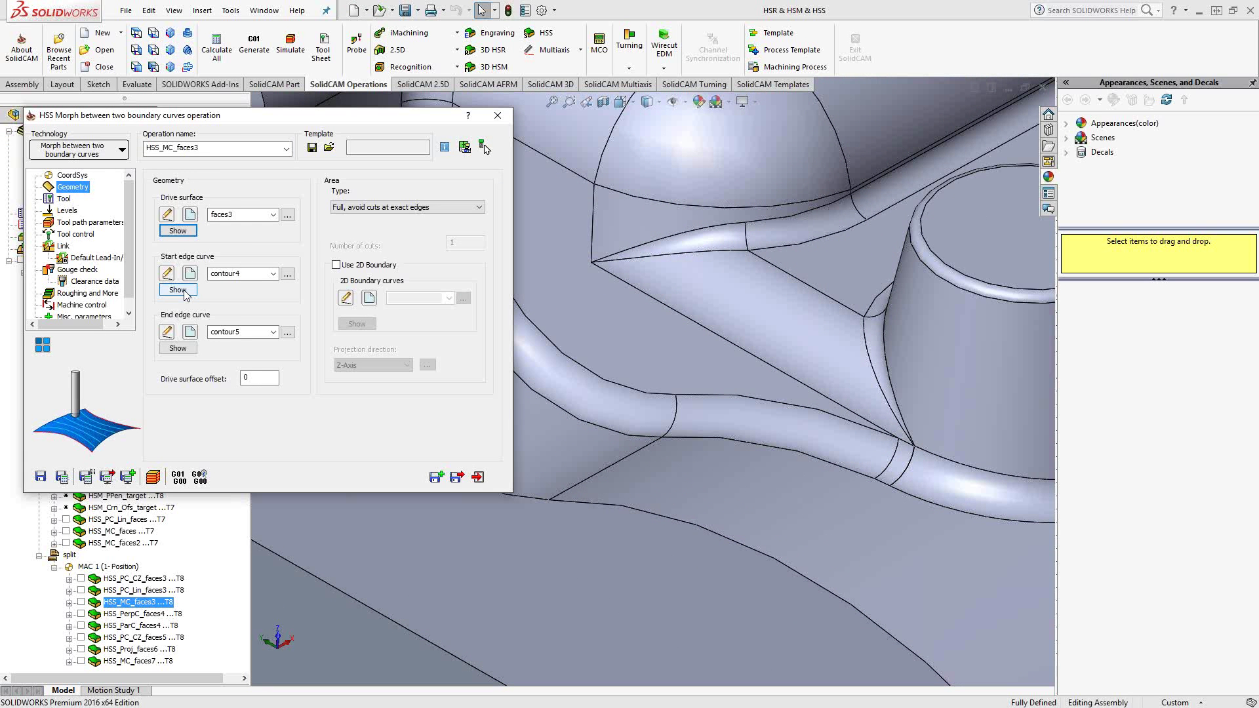
Preview edge curves contour4 and contour5, then view the 0.125 inch ball-nose tool.
click(185, 293)
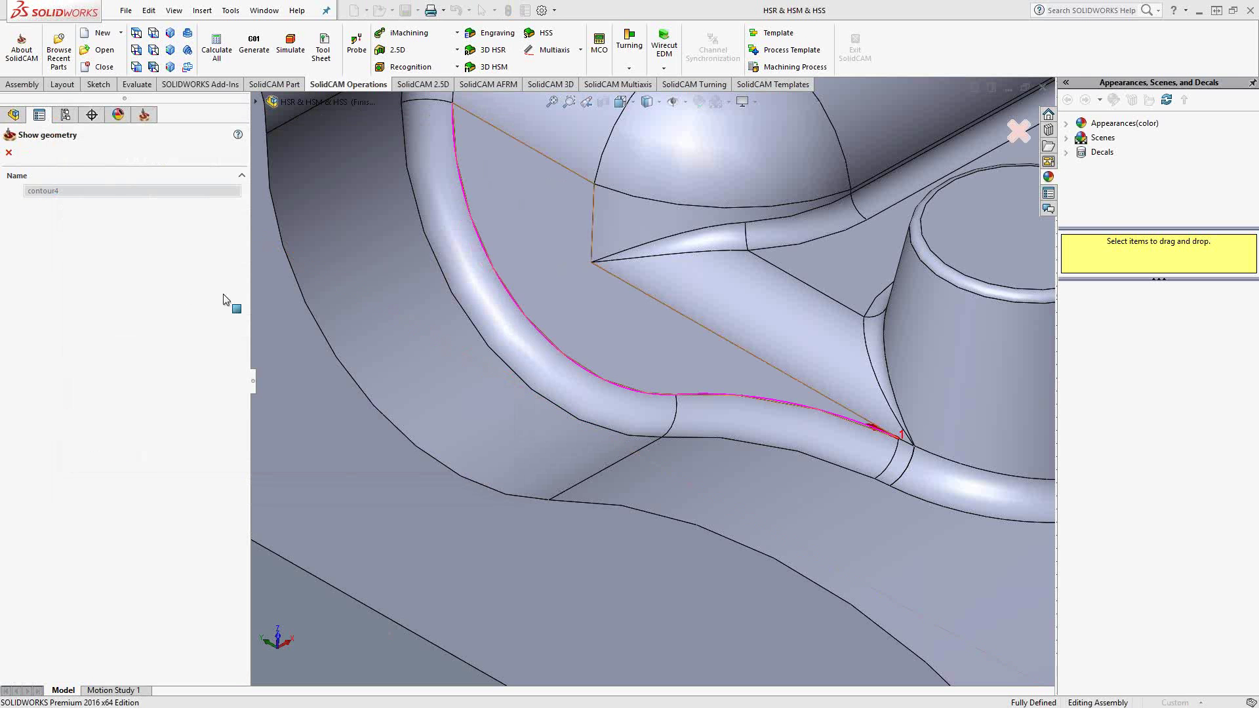
click(10, 154)
click(178, 348)
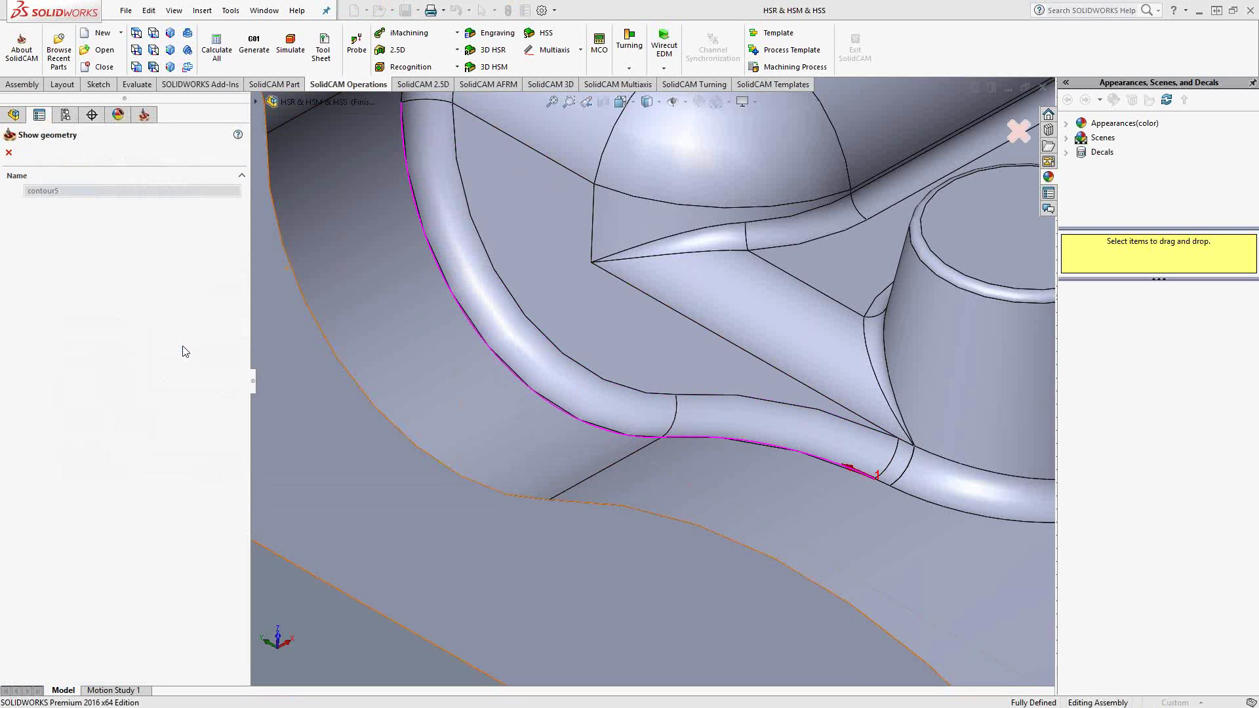
click(10, 154)
click(64, 199)
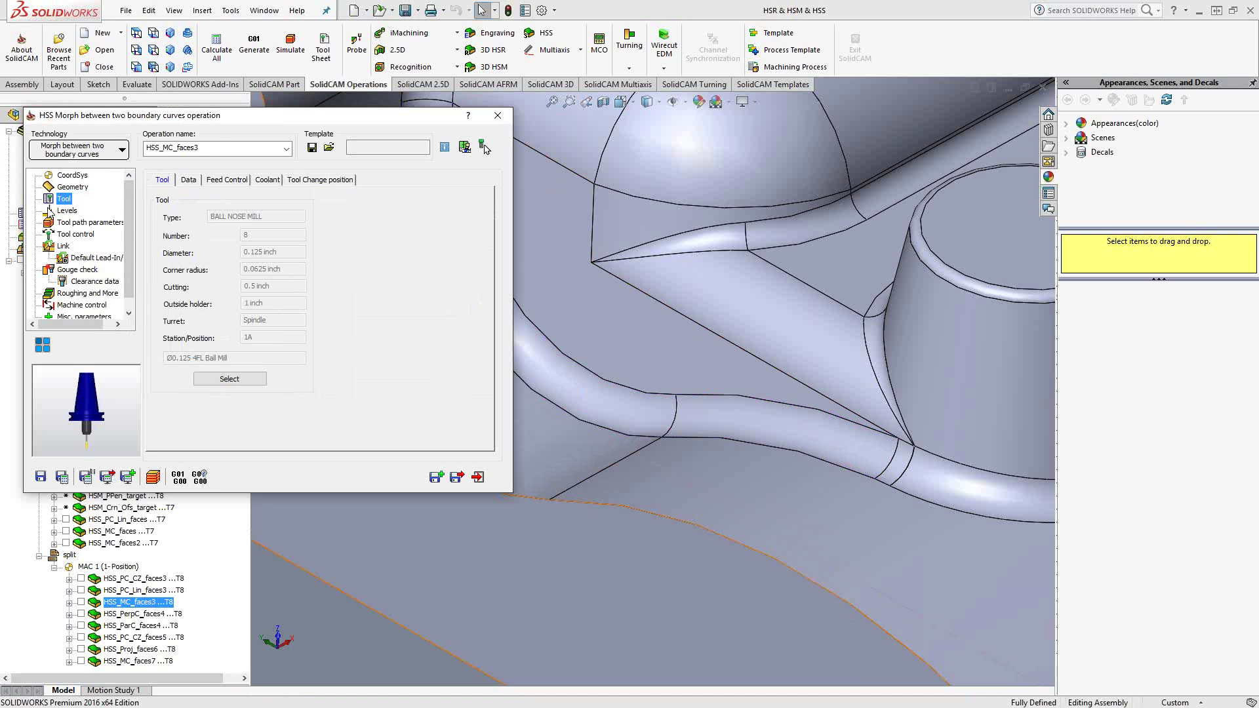
Review the morph operation's levels, 0.02 maximum step over, and link settings.
click(60, 211)
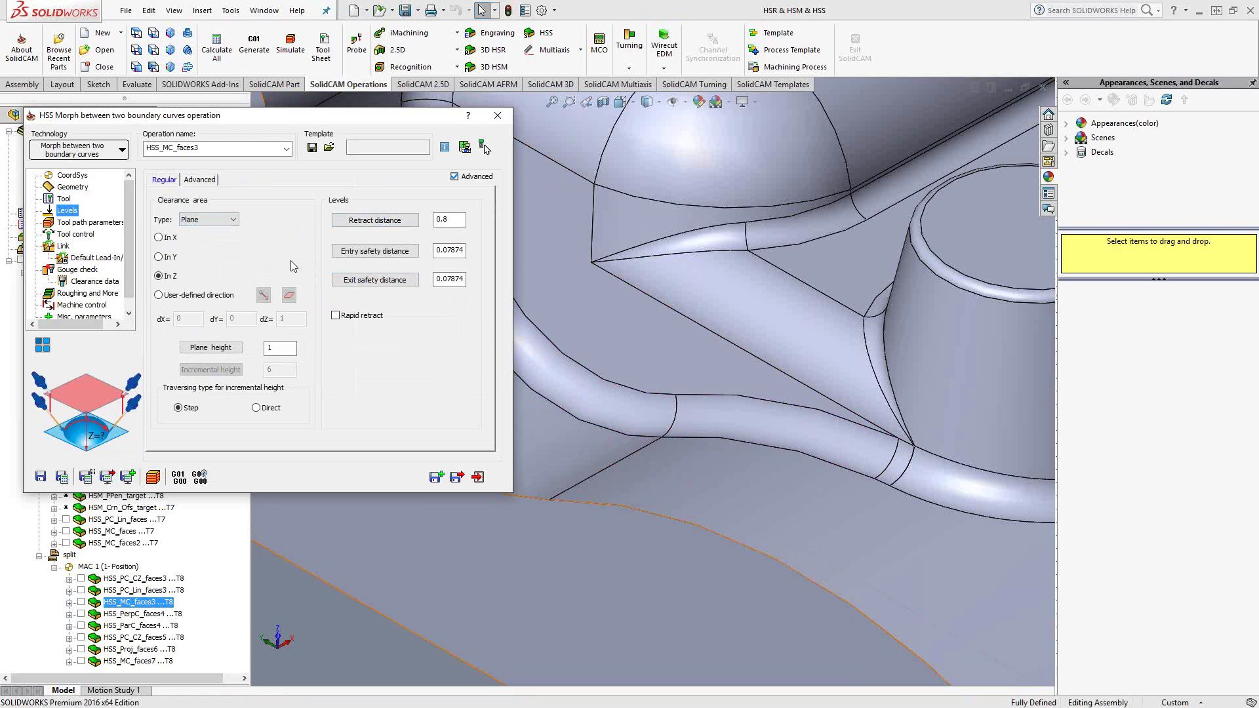
click(87, 222)
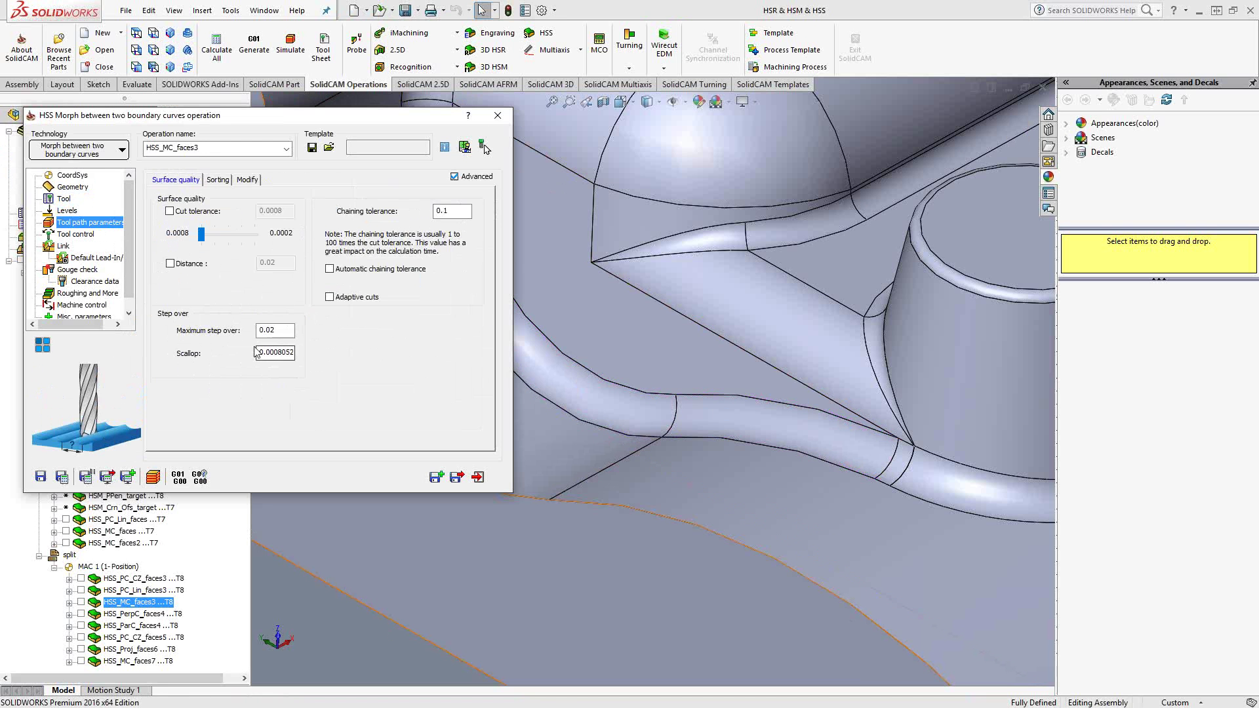
click(259, 331)
click(72, 235)
click(64, 246)
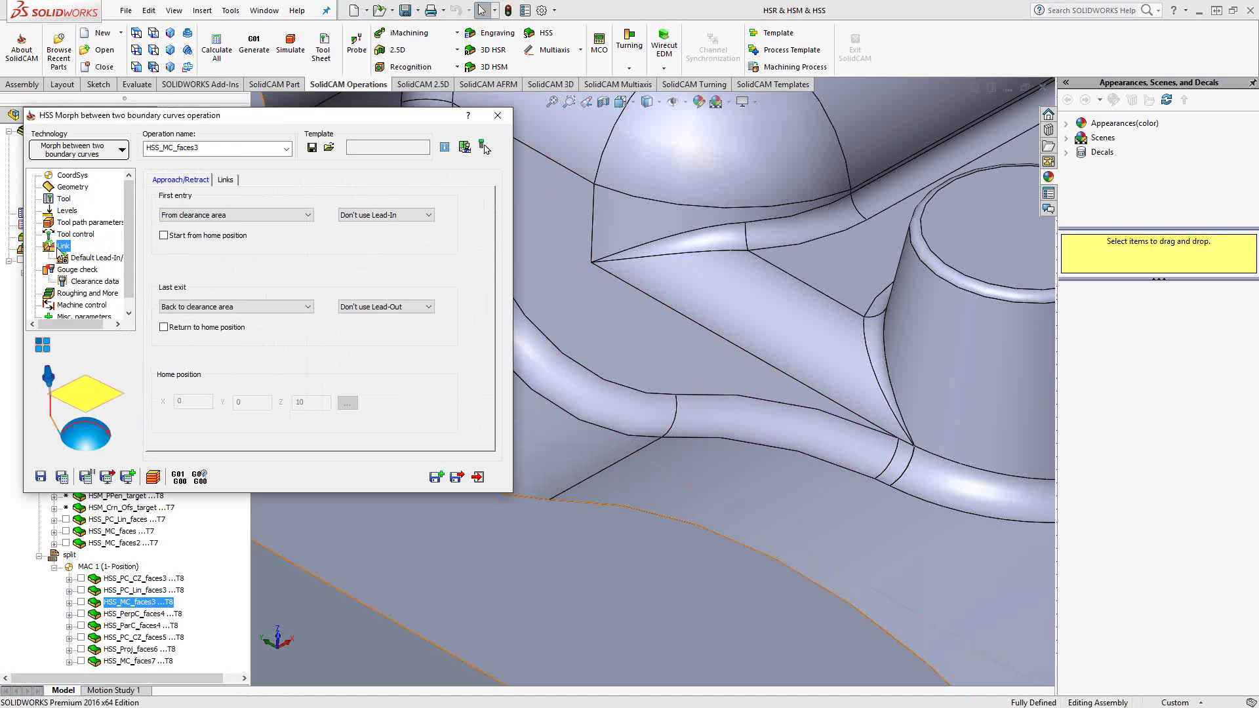
click(226, 180)
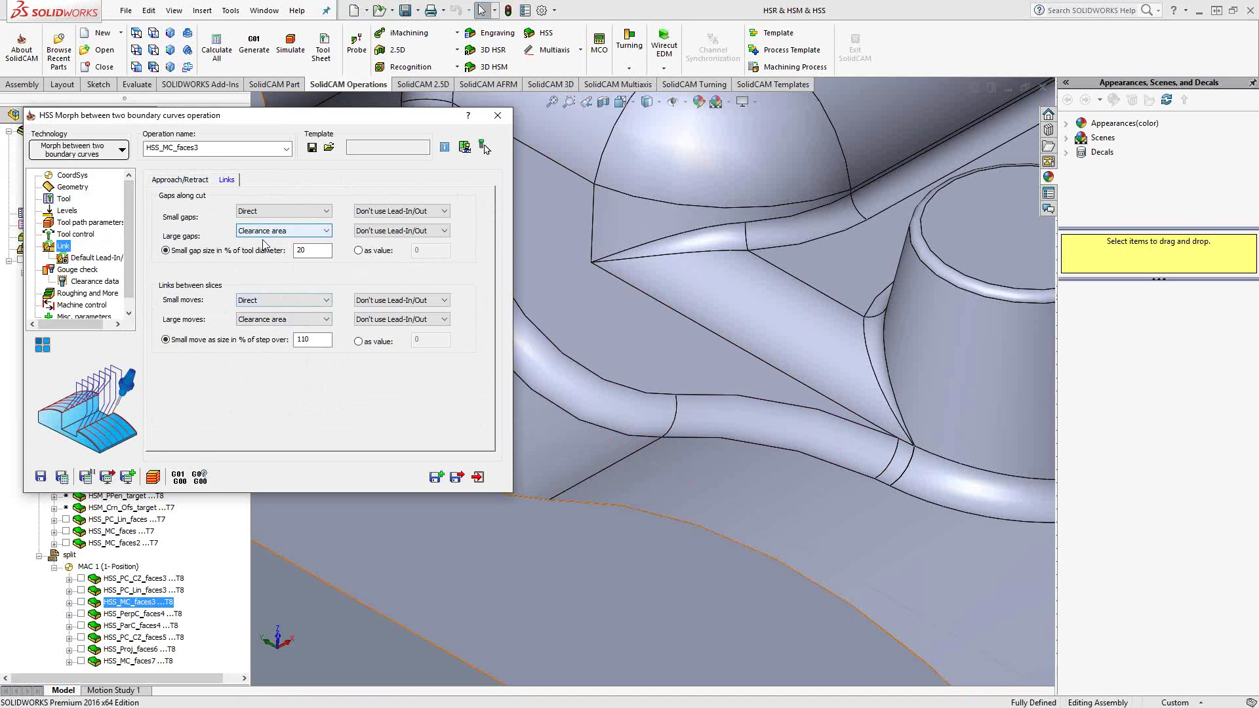
Display the HSS_MC_faces3 toolpath, check gouge and geometry settings, then exit the operation.
click(80, 602)
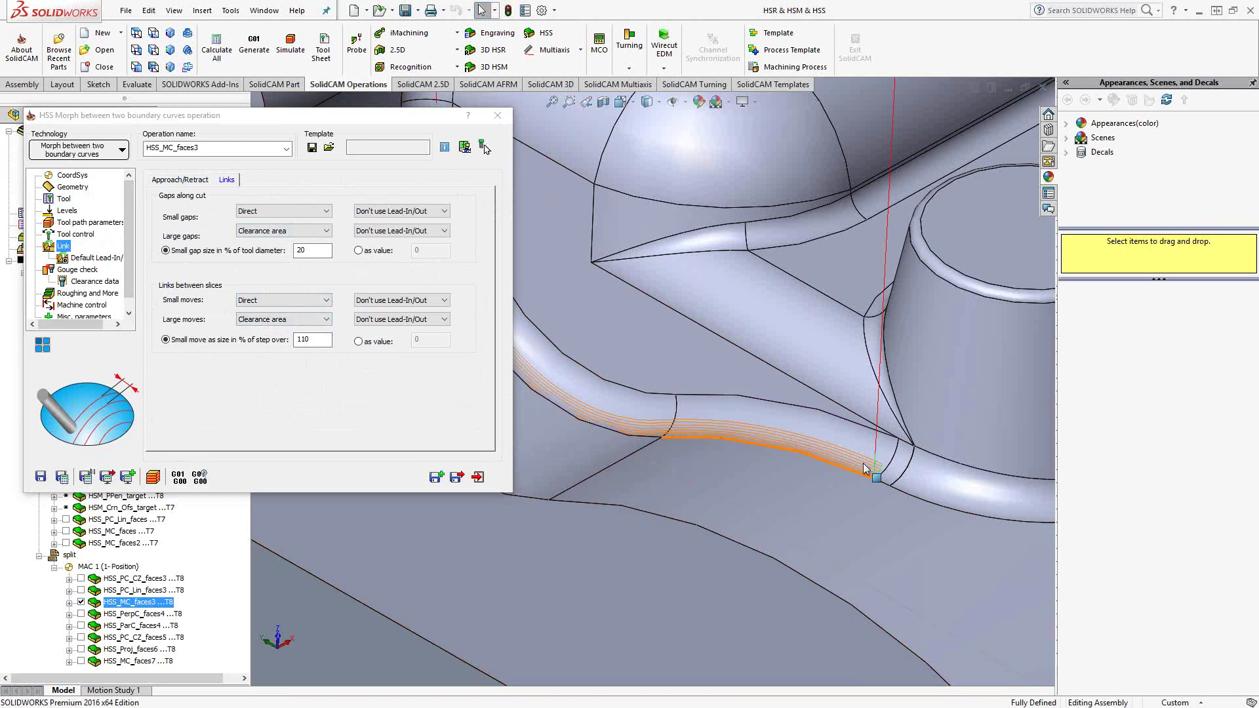
middle_drag(893, 517, 873, 507)
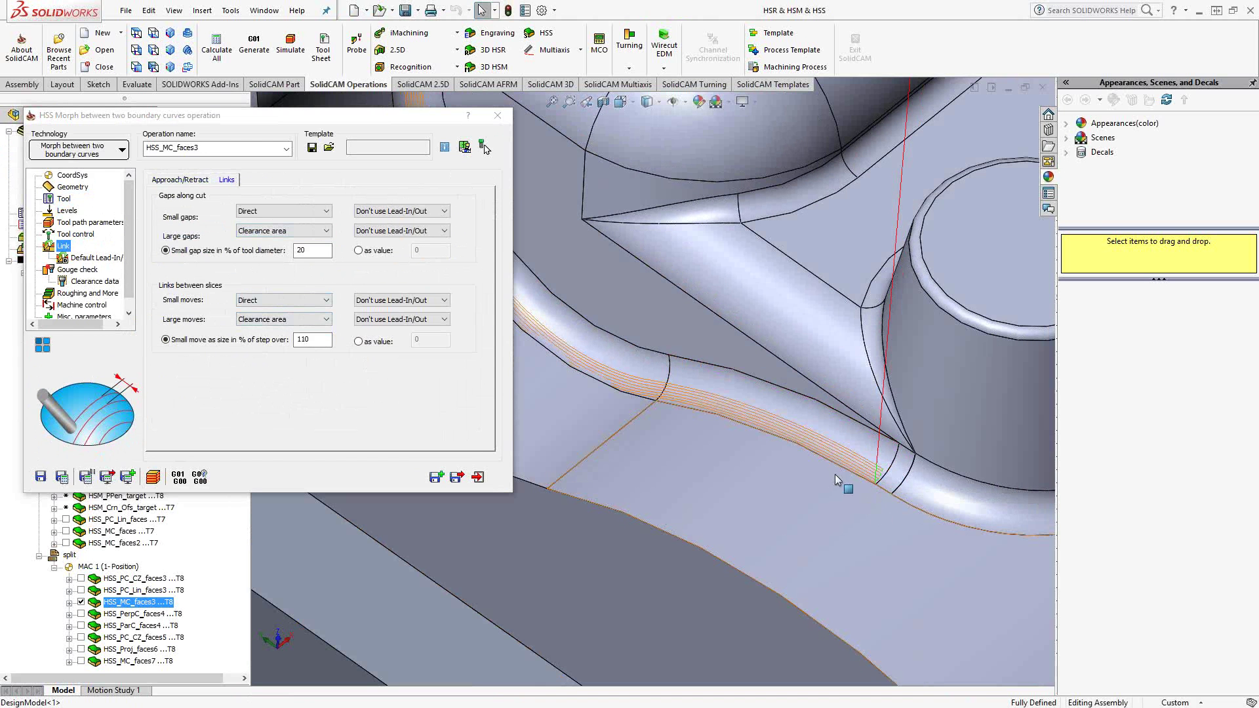
click(70, 271)
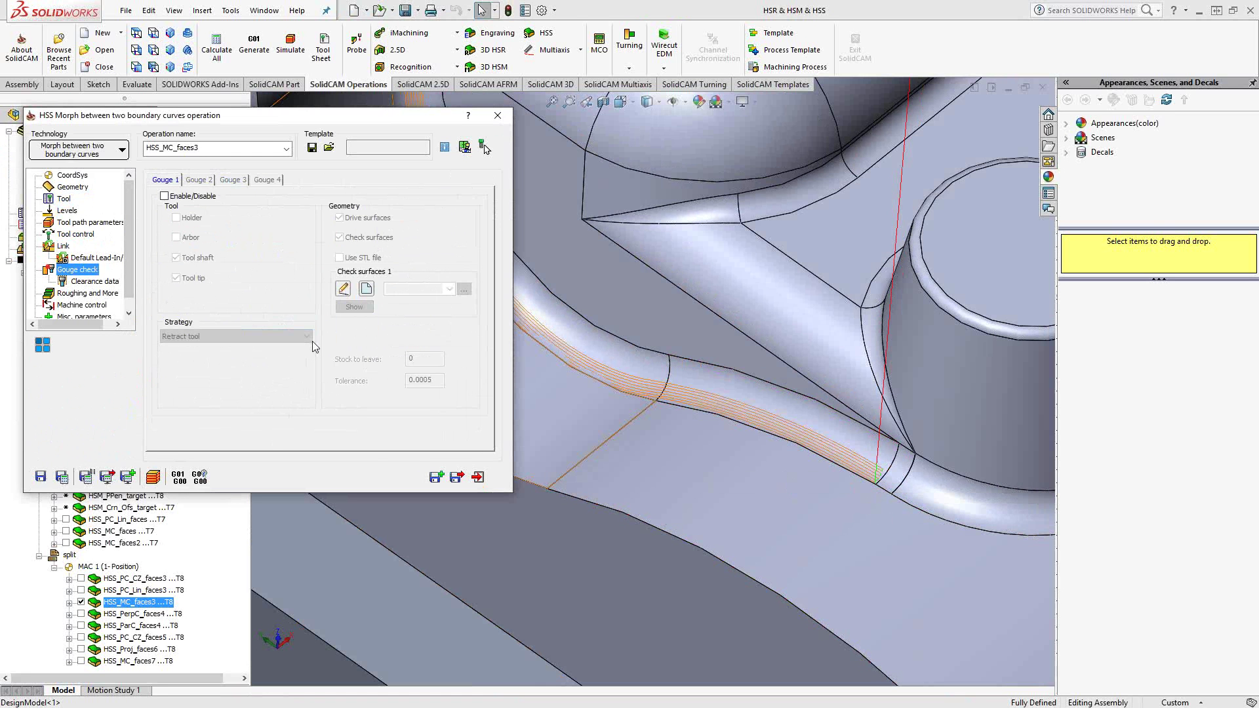
click(117, 152)
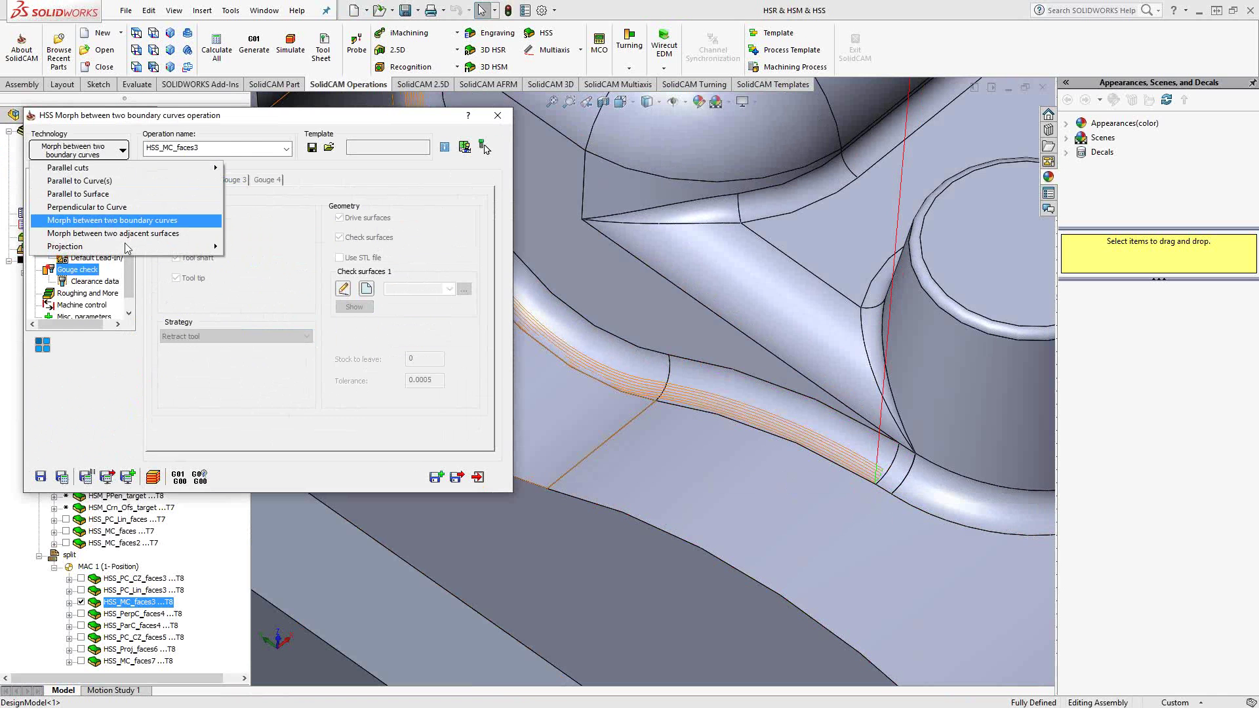
click(117, 386)
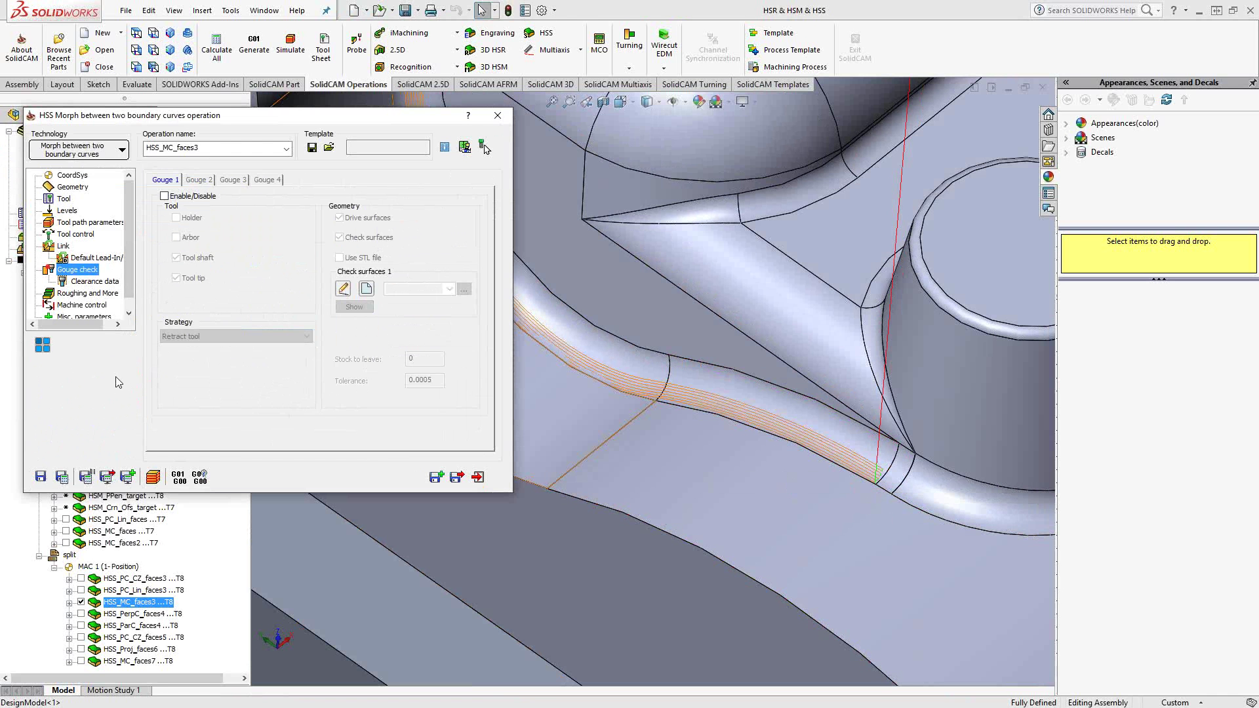
click(78, 187)
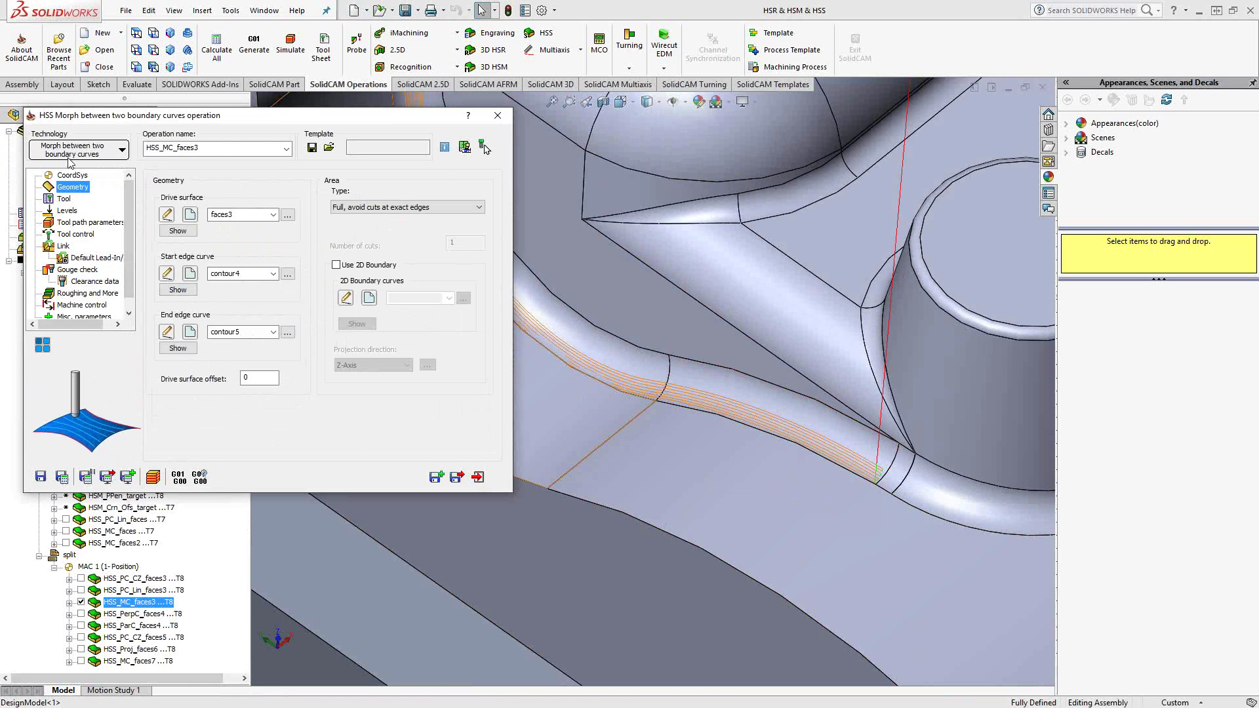
click(478, 479)
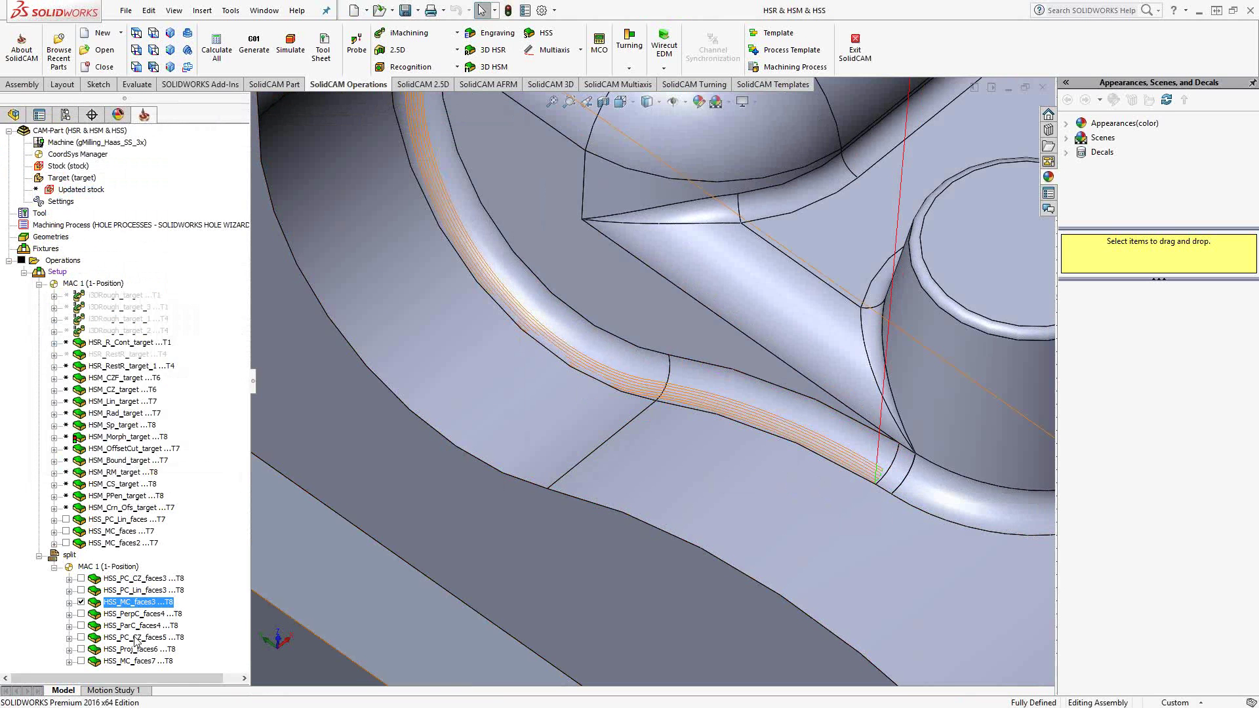
Swap the HSS_MC_faces3 toolpath for HSS_PerpC_faces4 and view it from above.
click(81, 602)
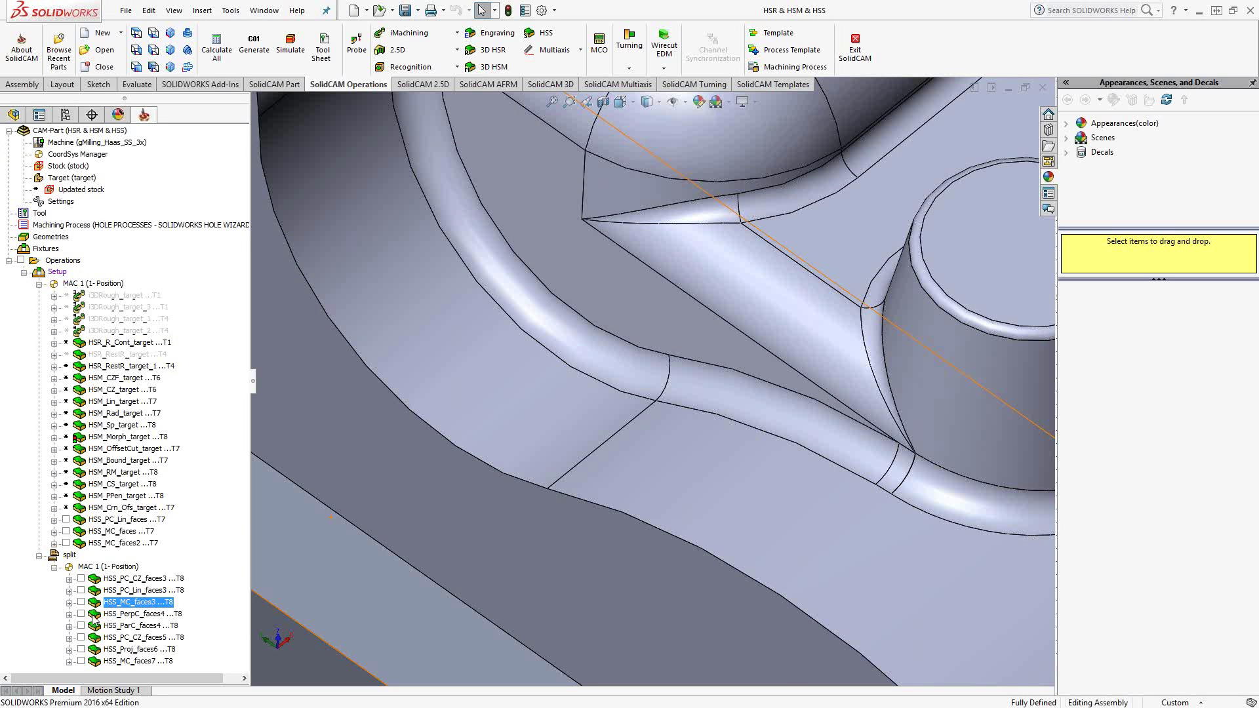
click(82, 614)
scroll(616, 229, down, 10)
middle_drag(615, 229, 517, 218)
scroll(576, 288, down, 10)
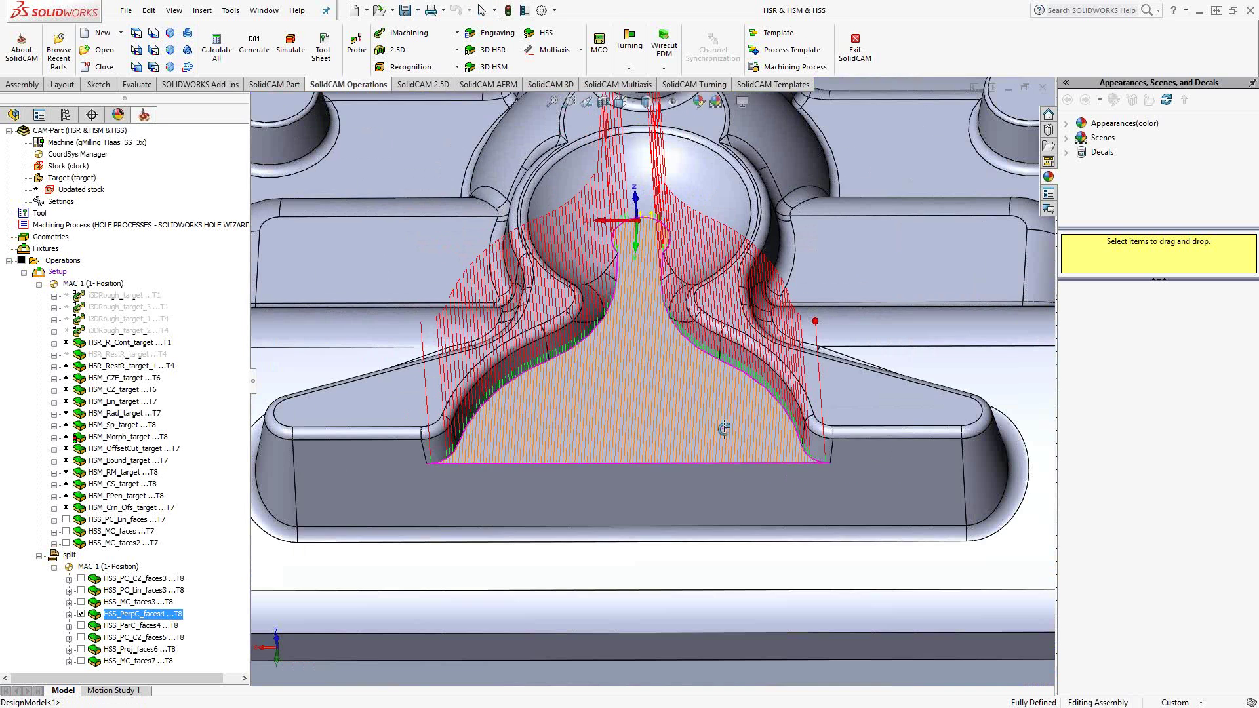
middle_drag(724, 429, 725, 431)
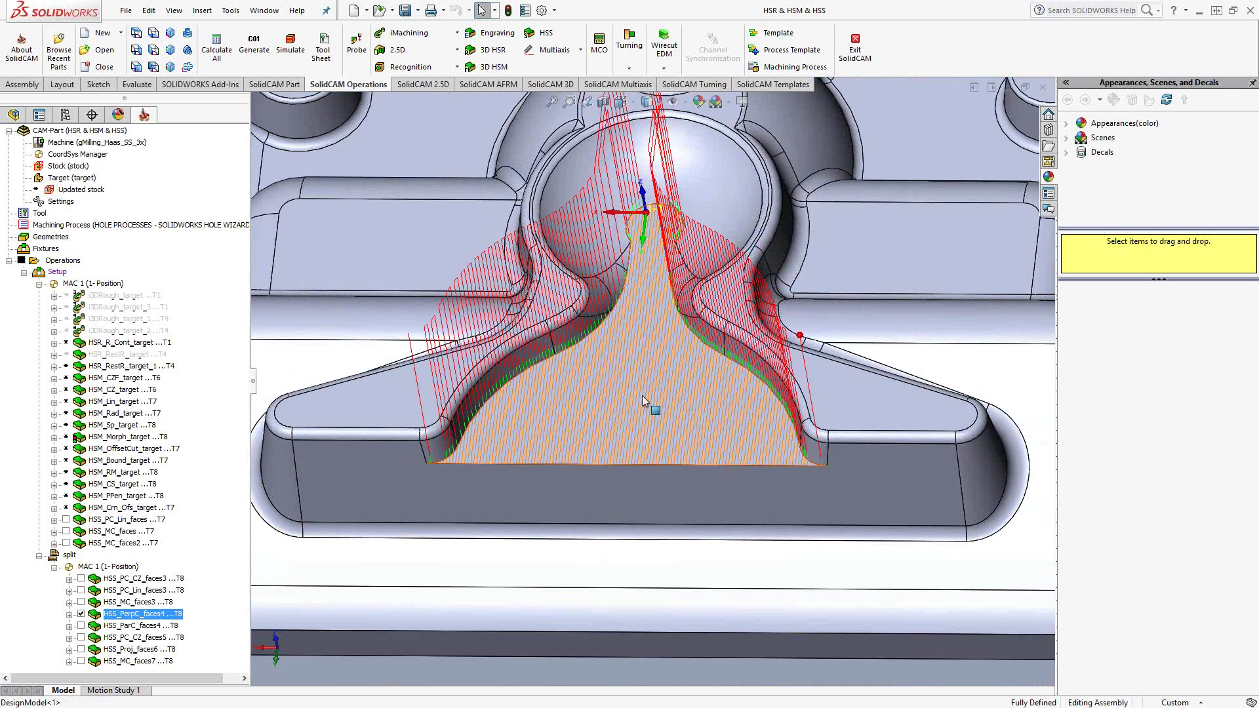
Briefly show the lead curve contour8 of HSS_PerpC_faces4 on the part.
click(69, 615)
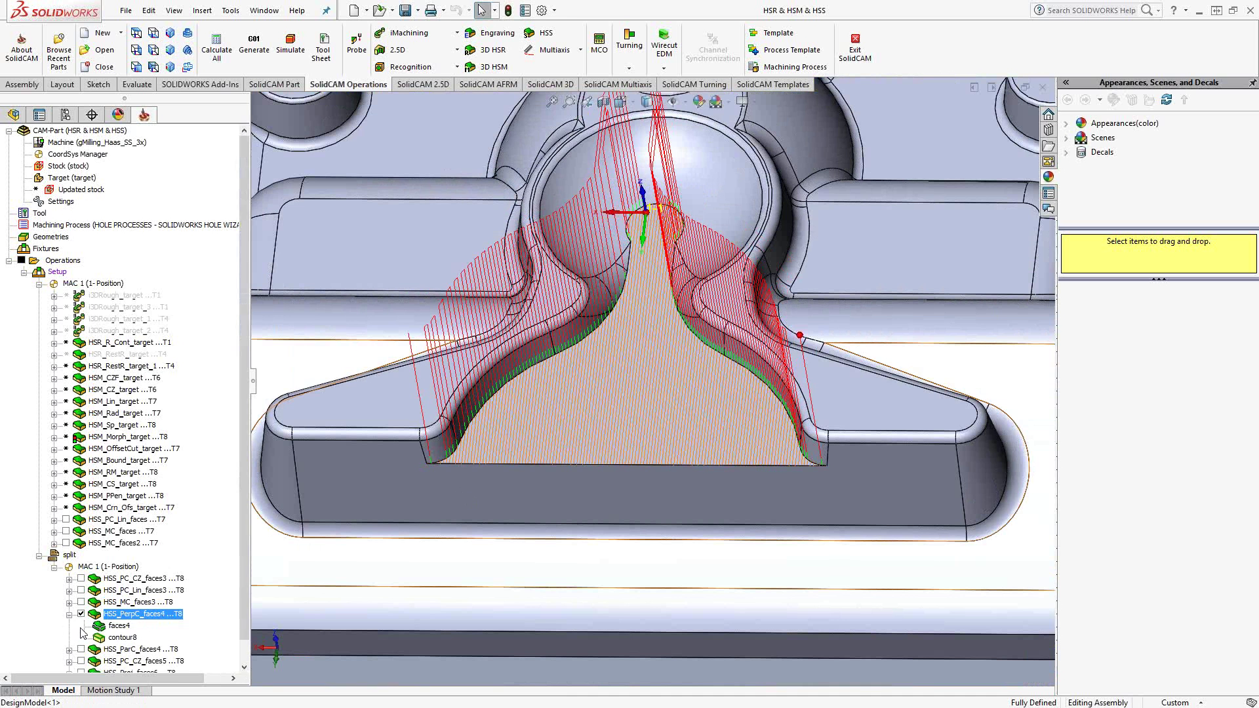
right_click(115, 639)
click(160, 516)
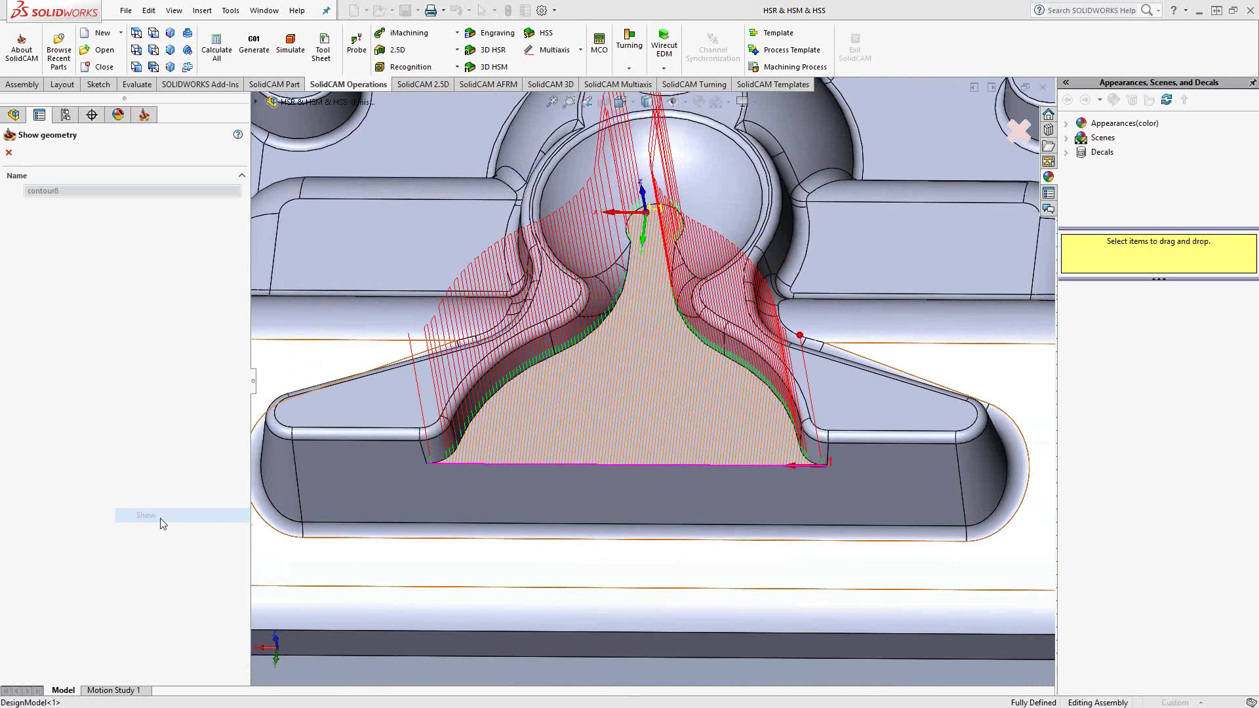
key(Escape)
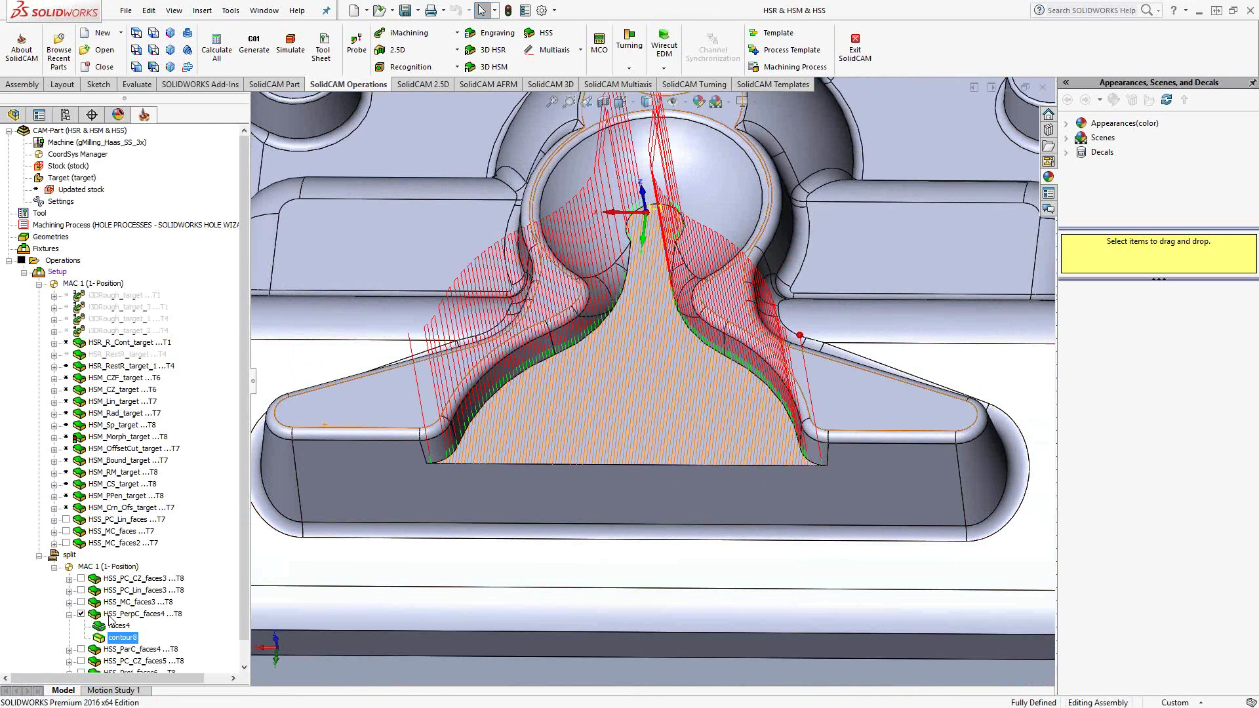
Preview HSS_PerpC_faces4's drive surface faces4 and lead curve contour8, then exit and collapse it.
double_click(125, 614)
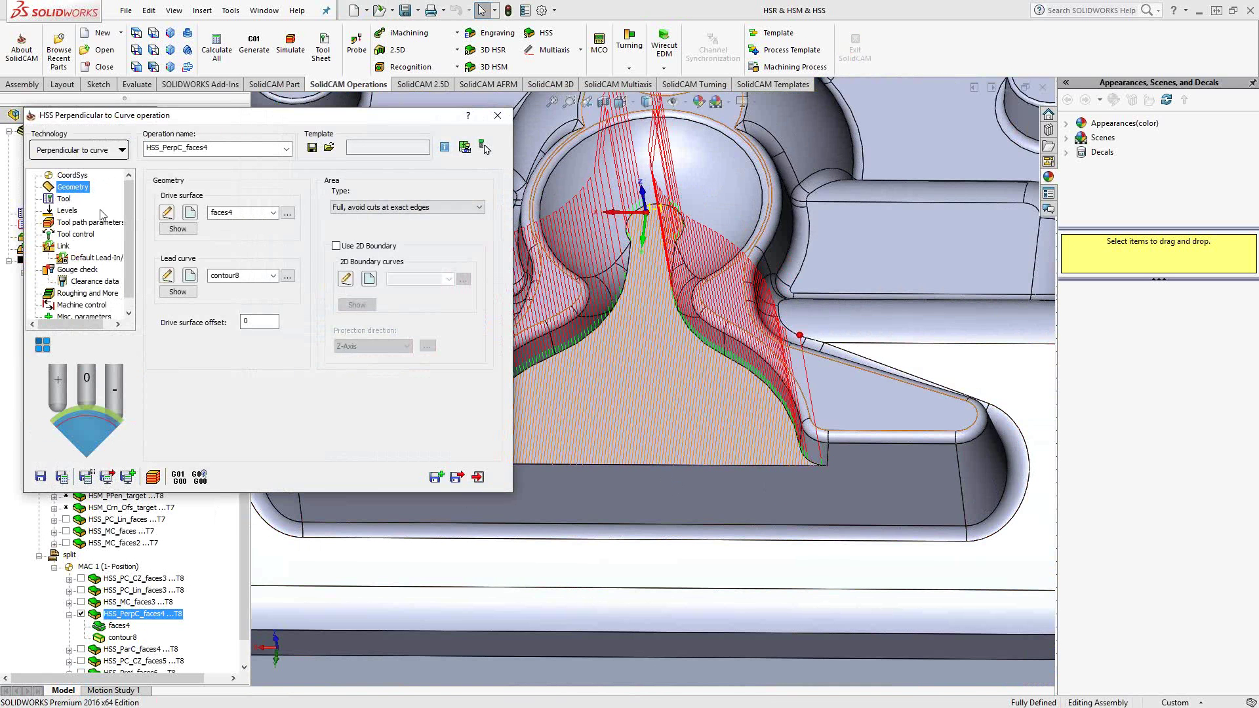
click(177, 228)
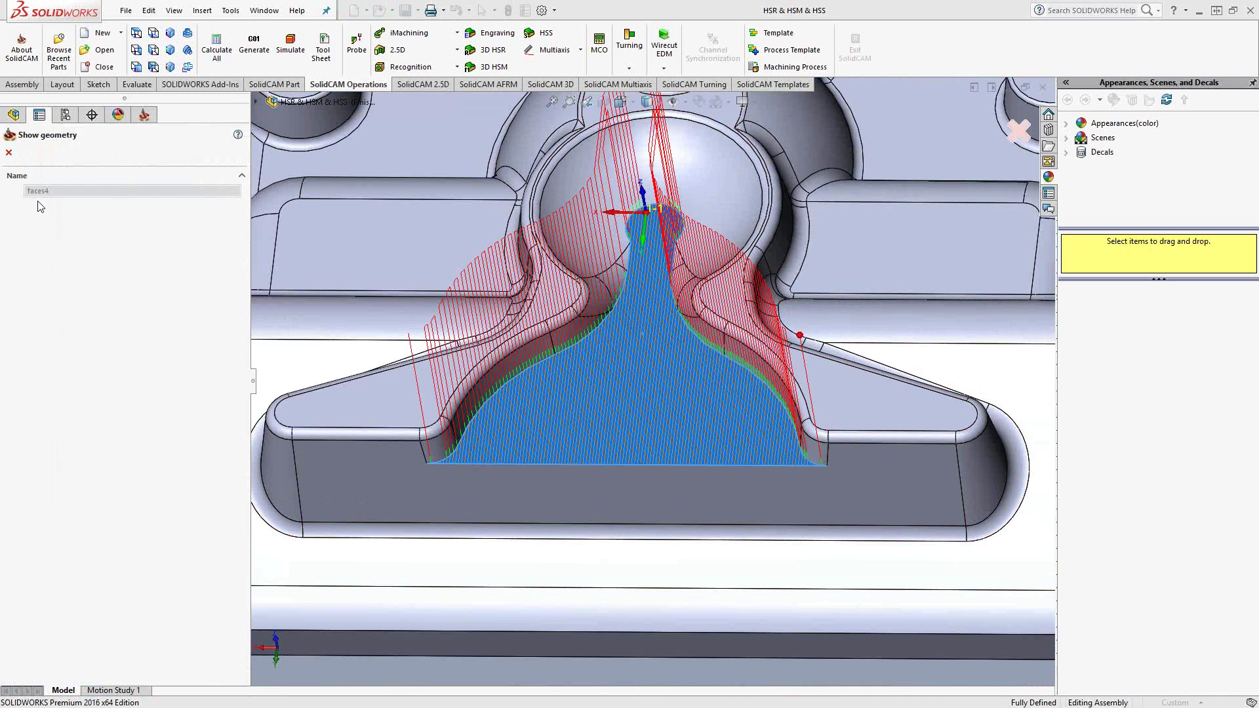
click(9, 155)
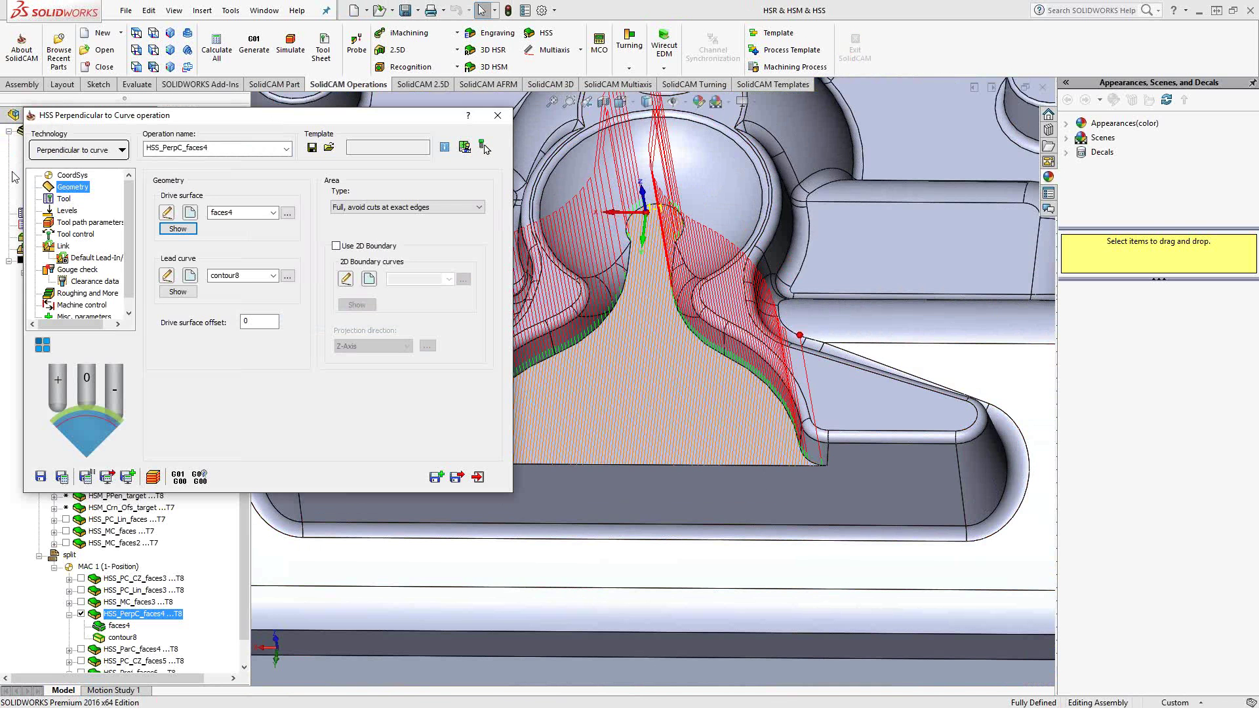
click(178, 292)
click(9, 152)
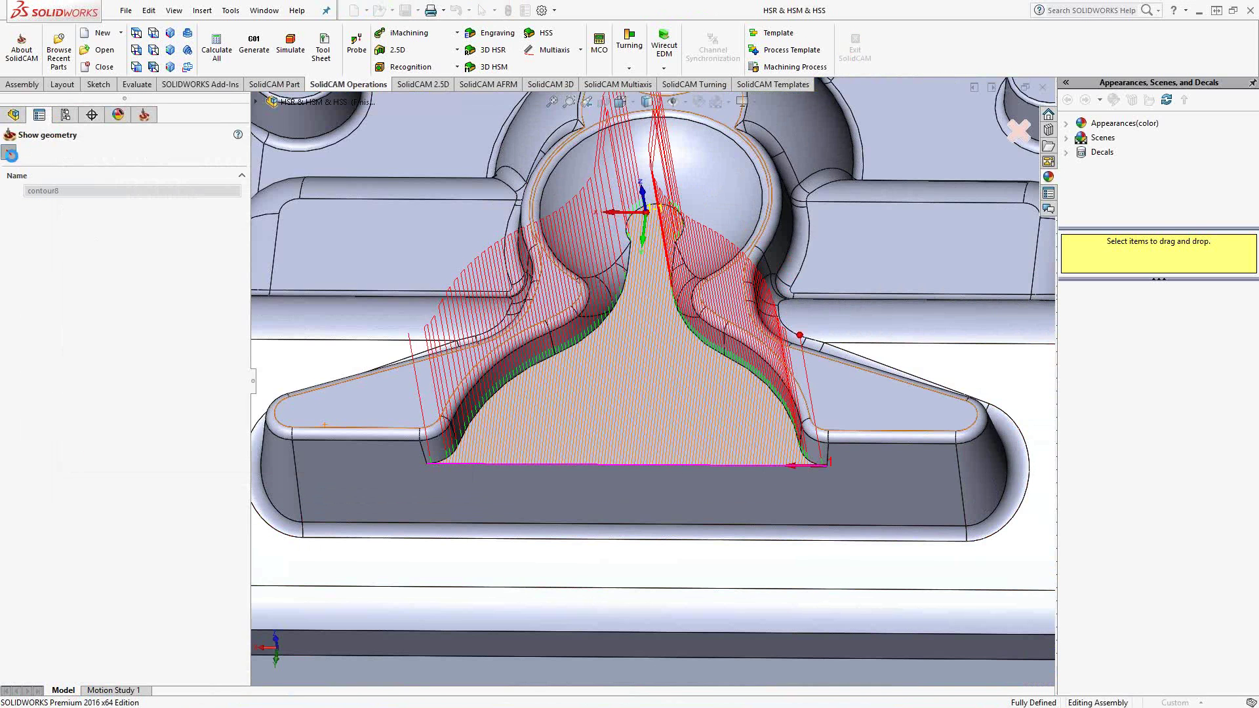
scroll(726, 433, down, 2)
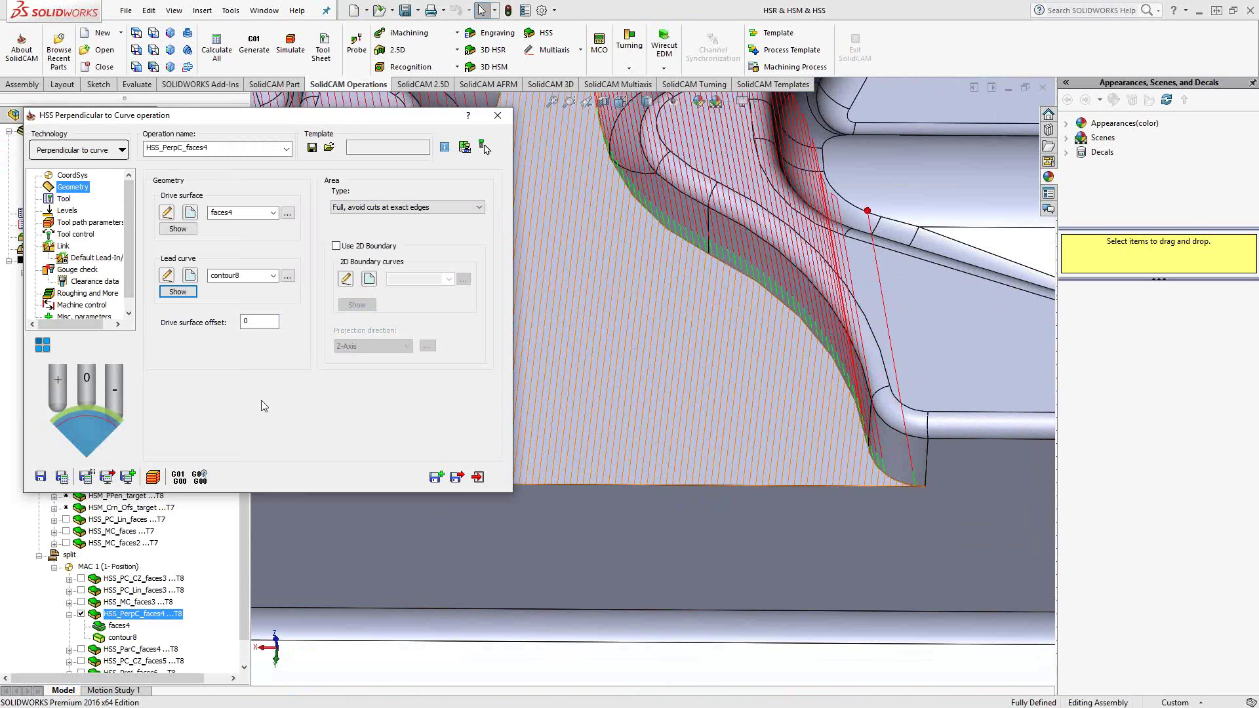
click(477, 478)
click(69, 615)
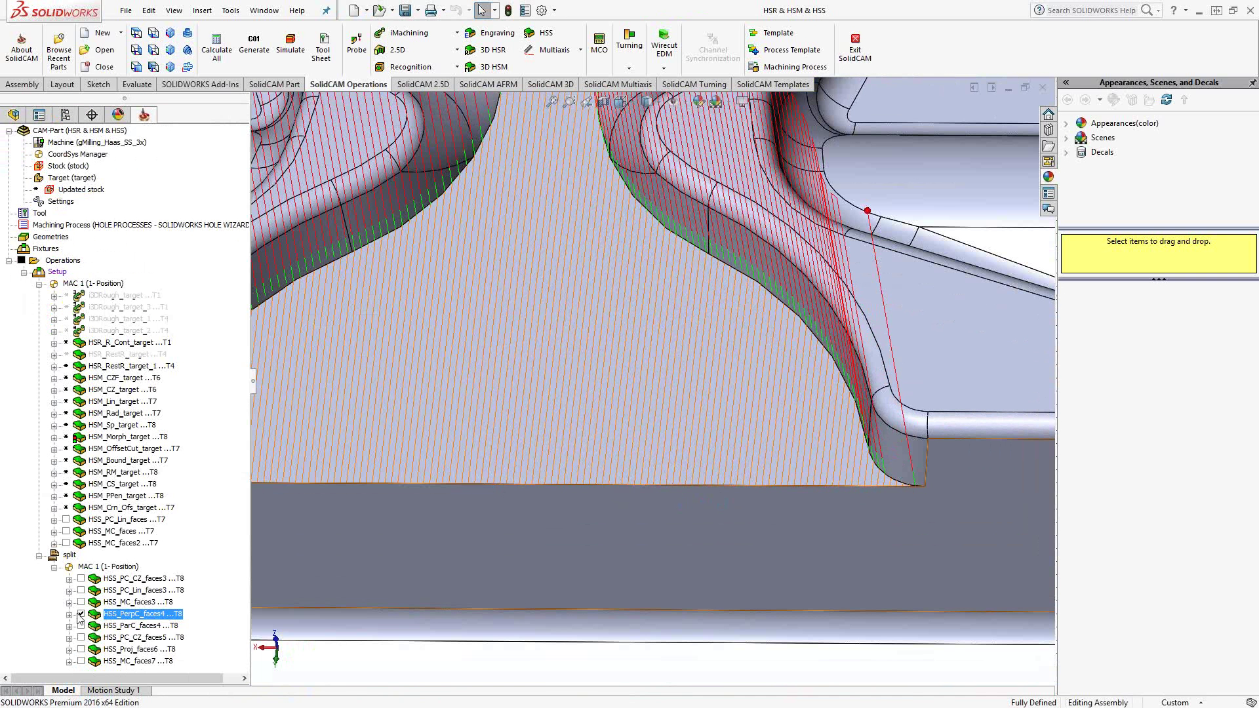
Hide HSS_PerpC_faces4 and display the HSS_ParC_faces4 parallel-to-curve toolpath, zooming in.
click(81, 615)
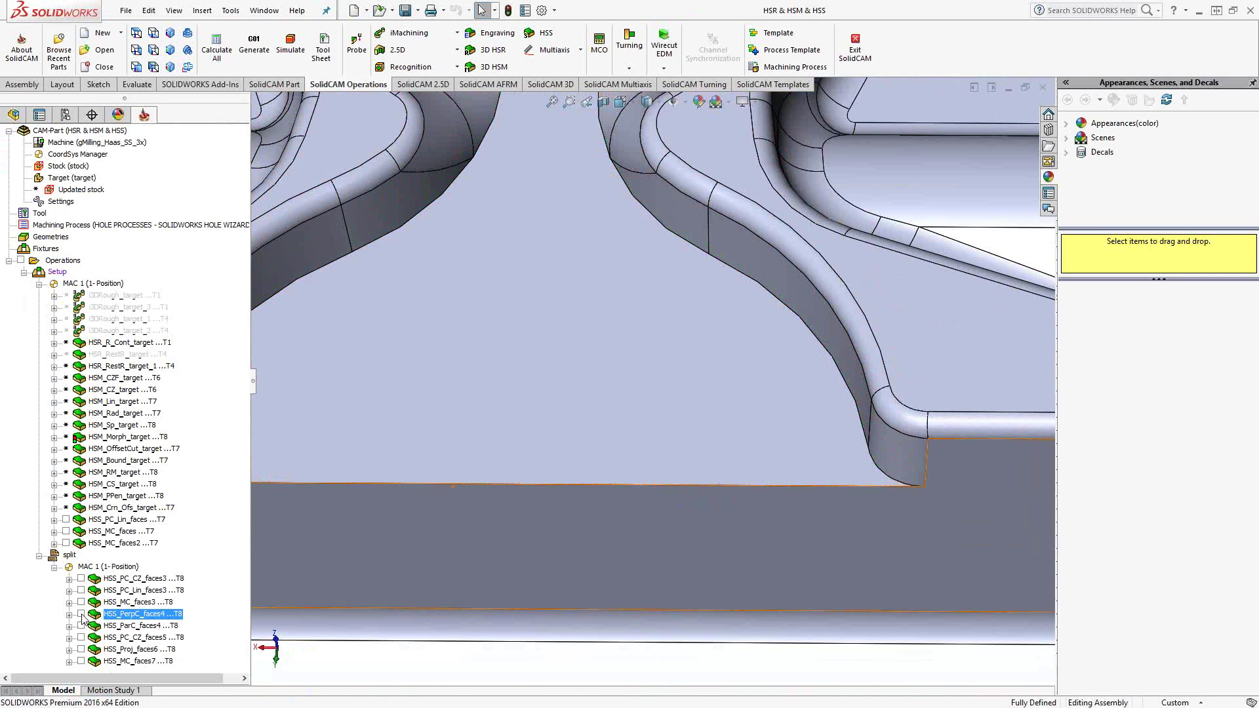
click(81, 626)
scroll(569, 355, up, 1)
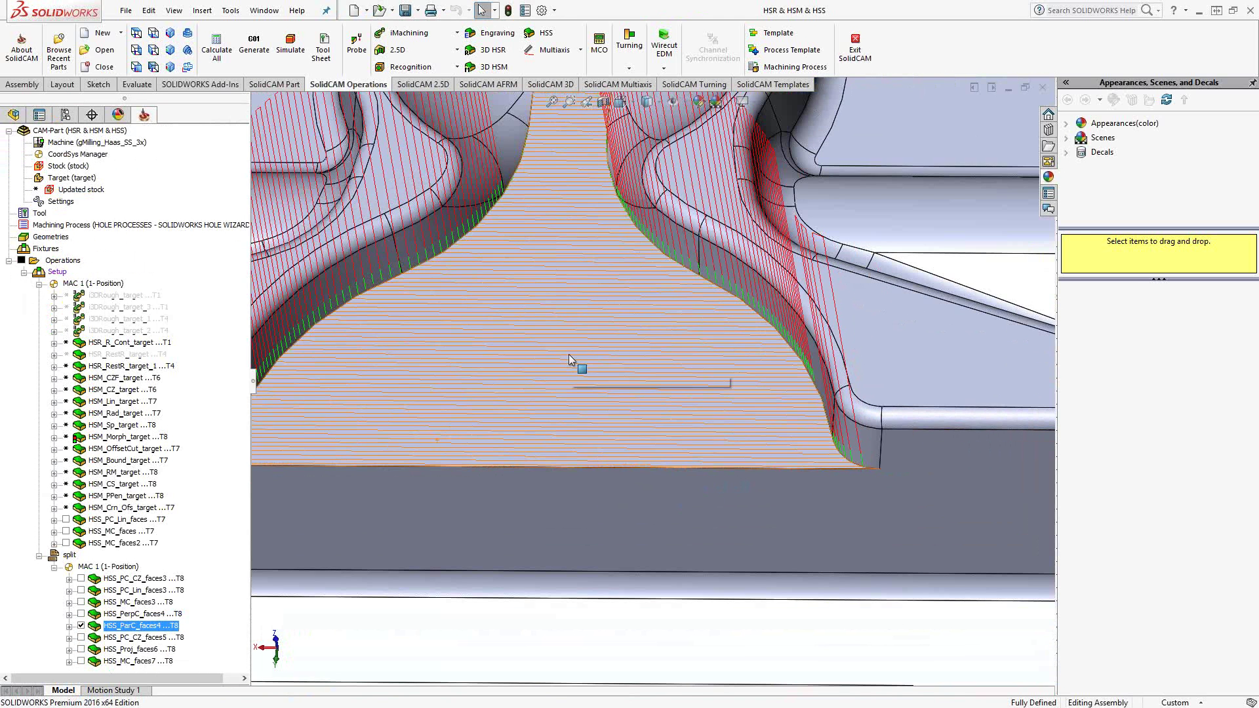
scroll(569, 359, up, 1)
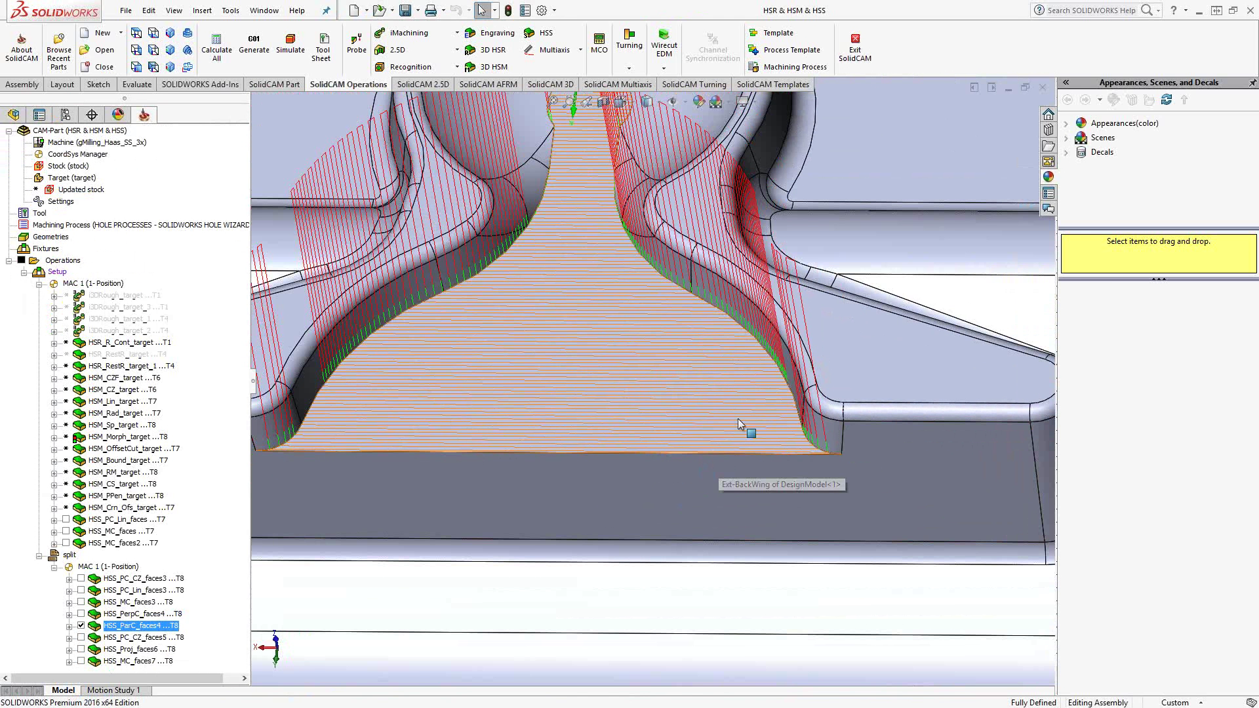
scroll(584, 325, up, 2)
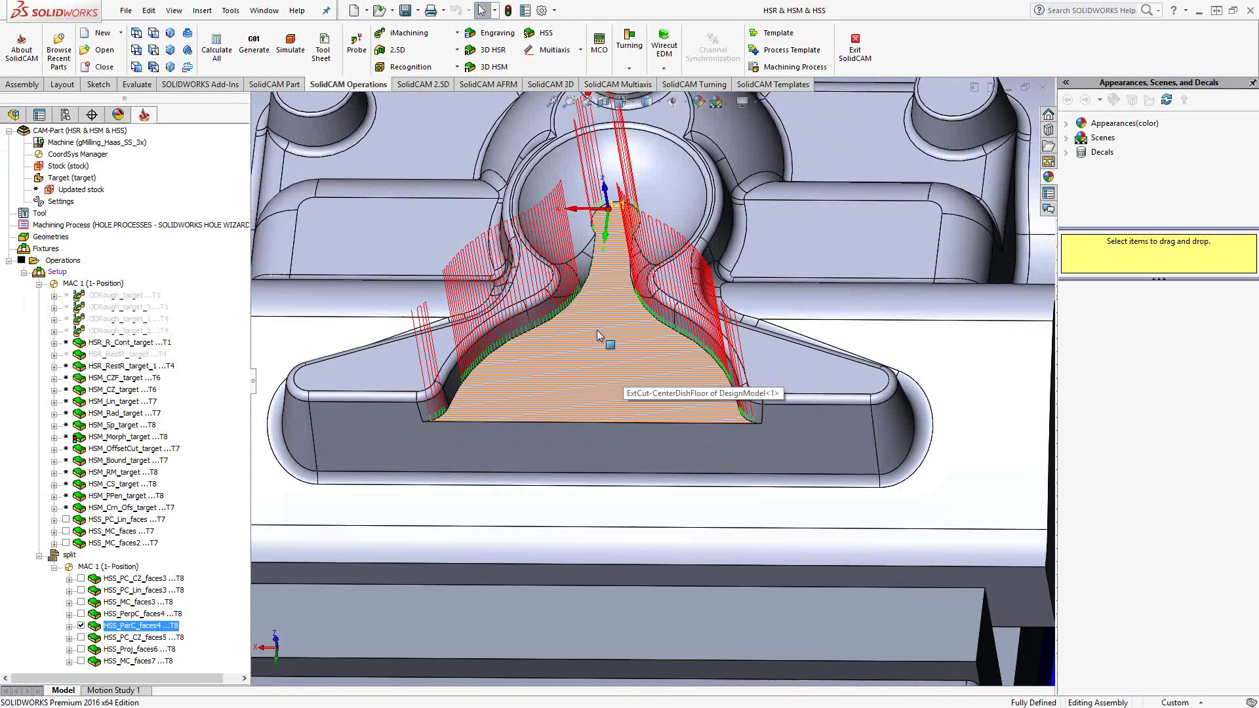
scroll(600, 327, down, 2)
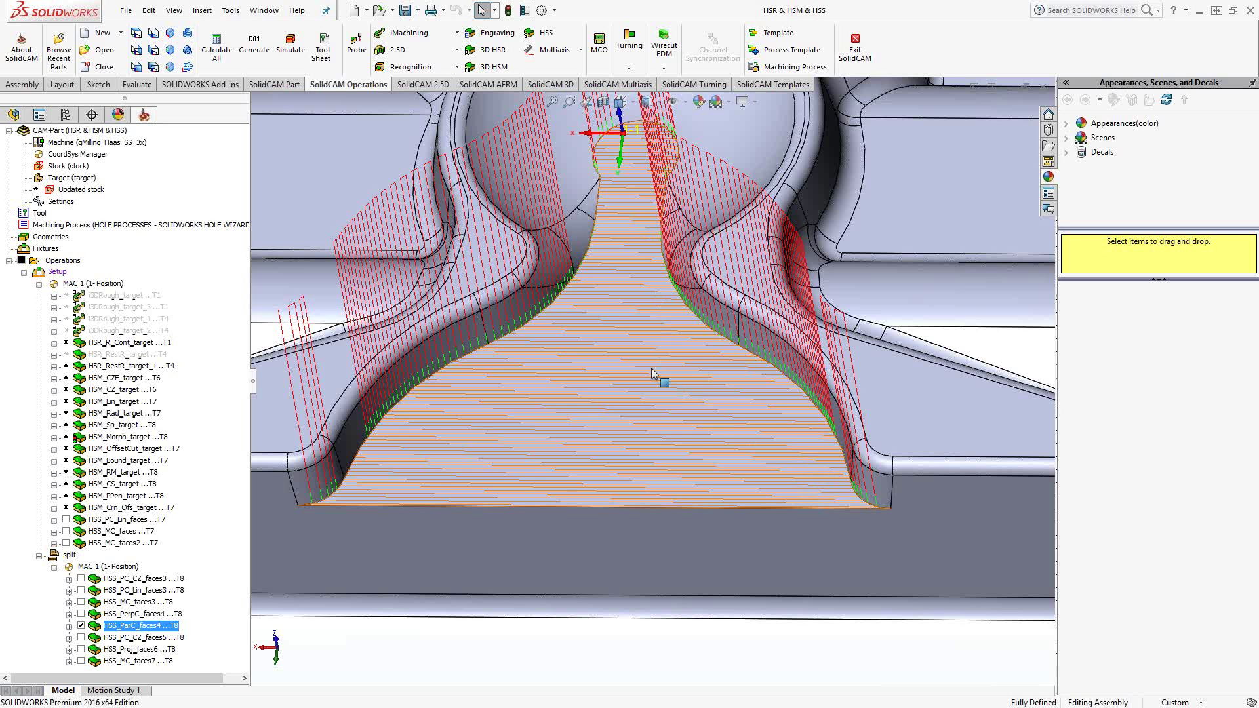
Show HSS_PC_CZ_faces5 instead of HSS_ParC_faces4 and orbit around the bowl passes.
click(81, 626)
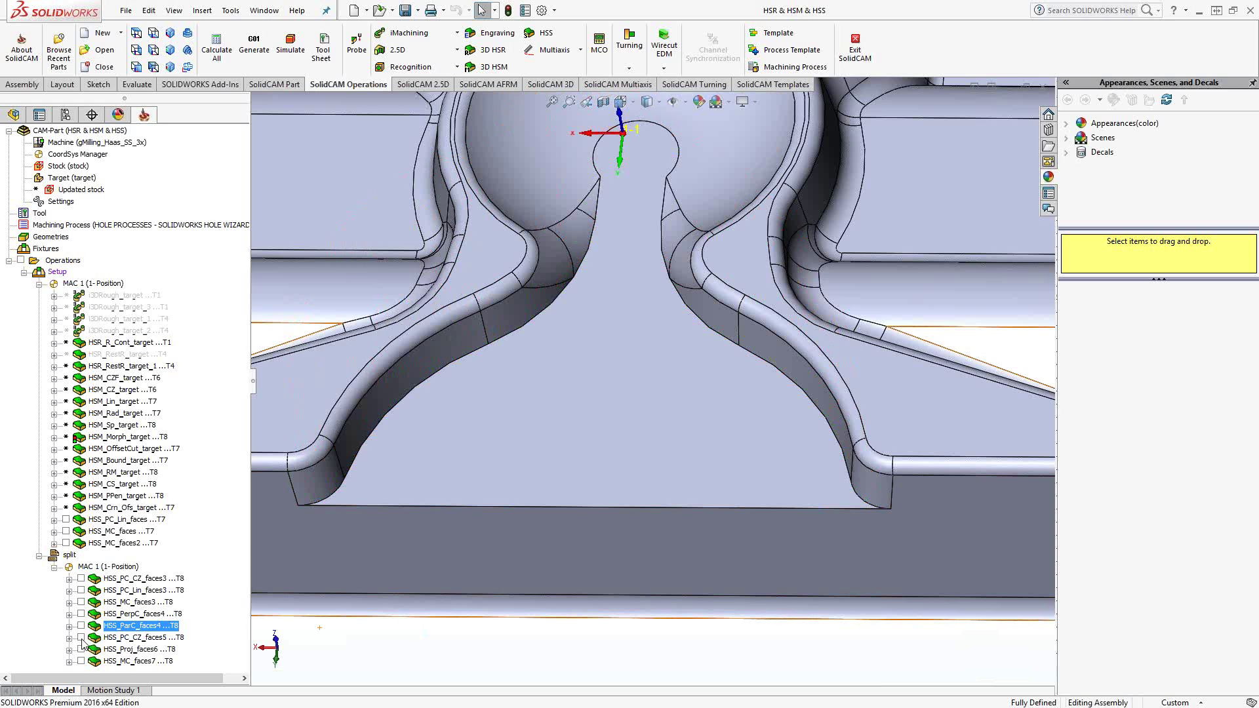
click(82, 638)
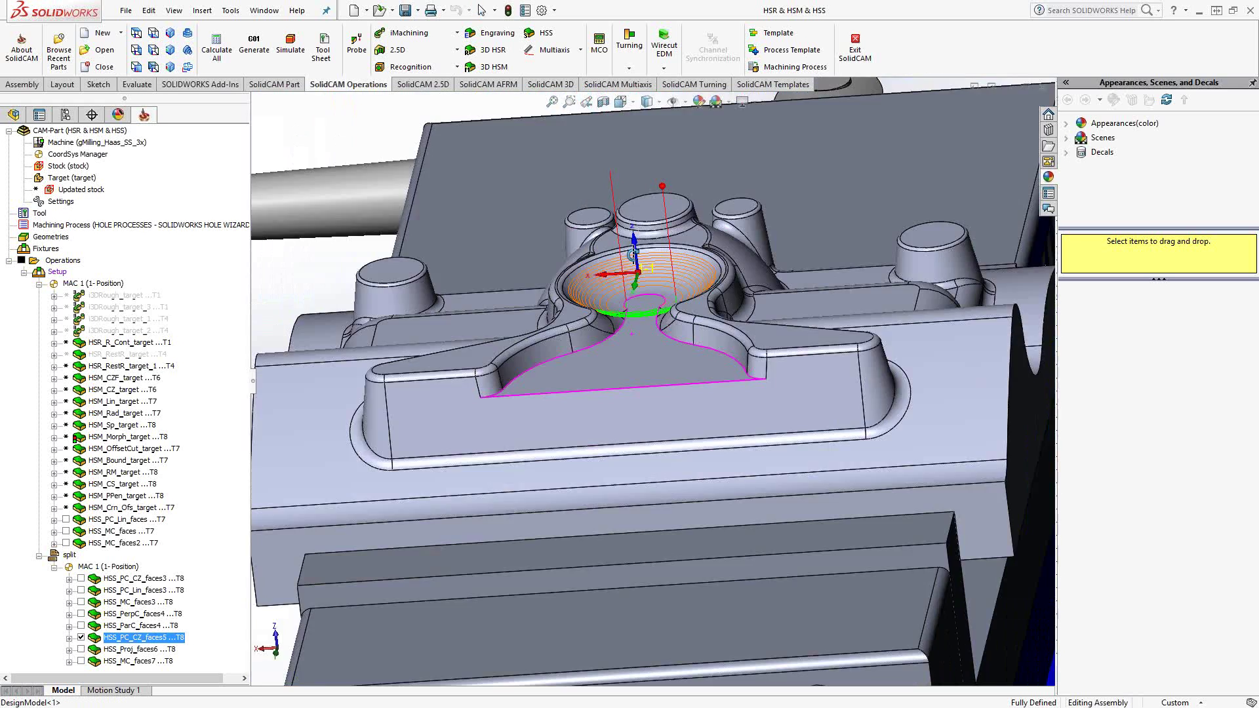
middle_drag(629, 367, 580, 386)
scroll(571, 380, down, 3)
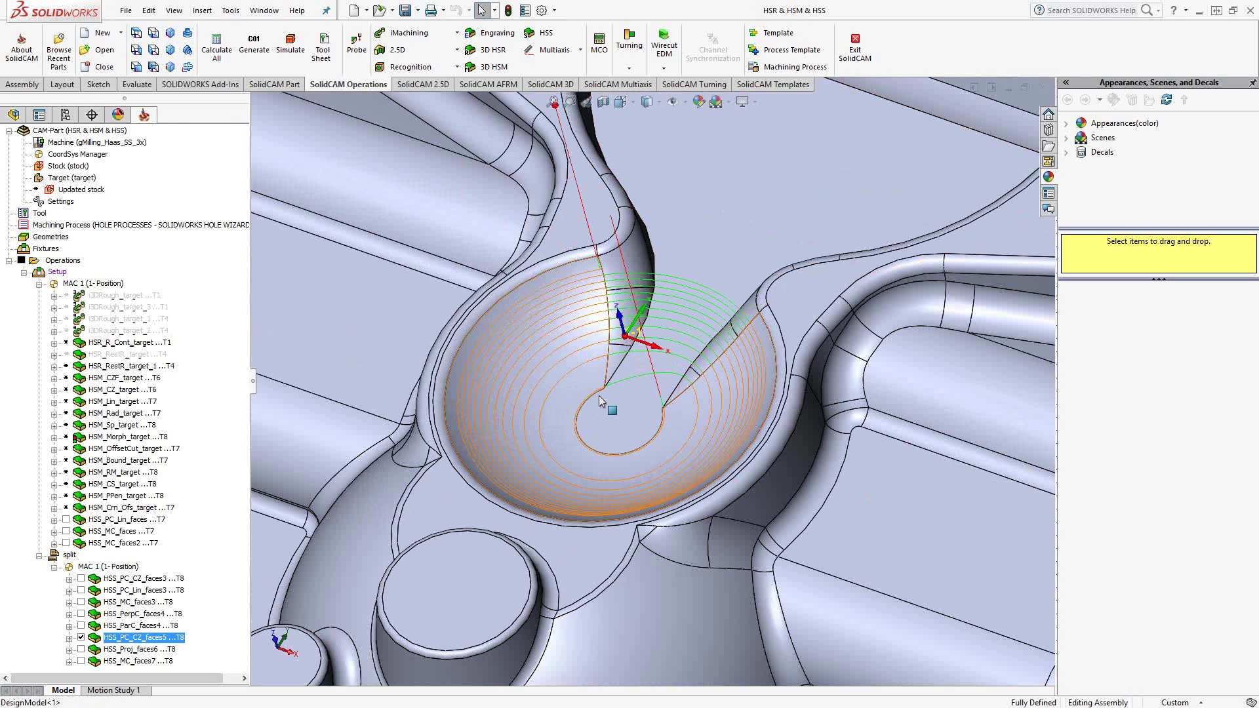
middle_drag(608, 410, 653, 380)
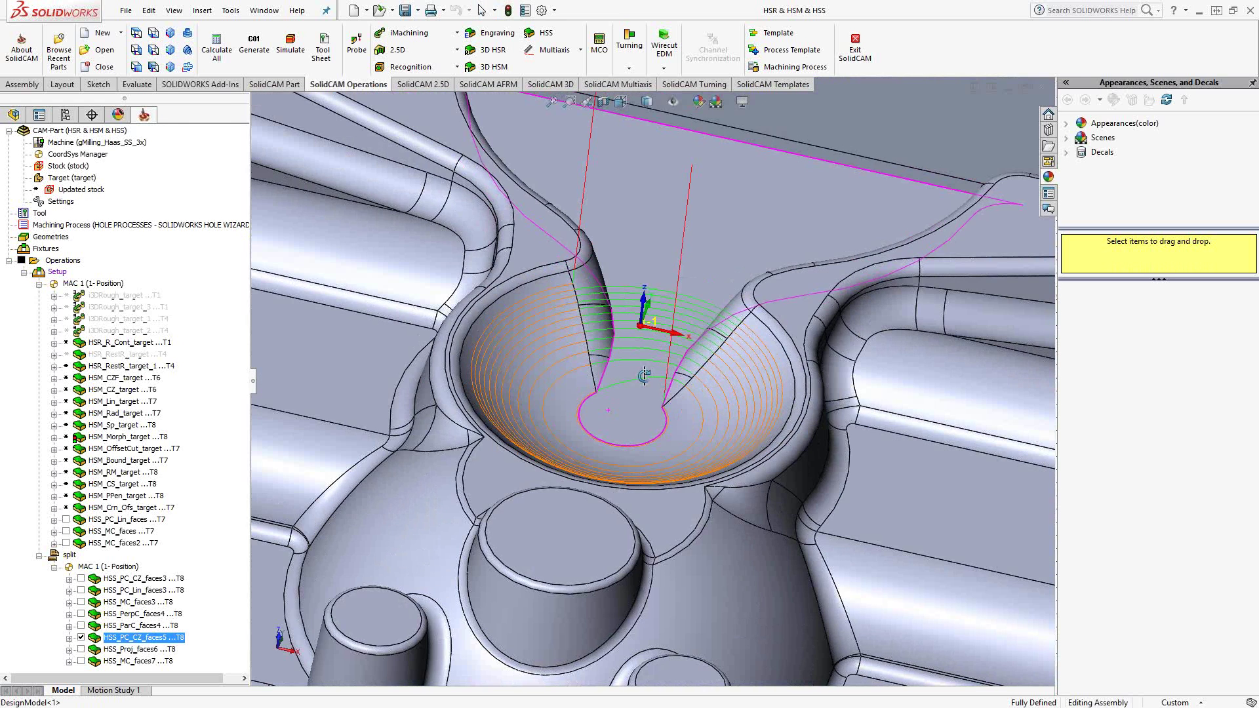
Set HSS_PC_CZ_faces5's sorting cutting method to Spiral and close its settings.
double_click(143, 638)
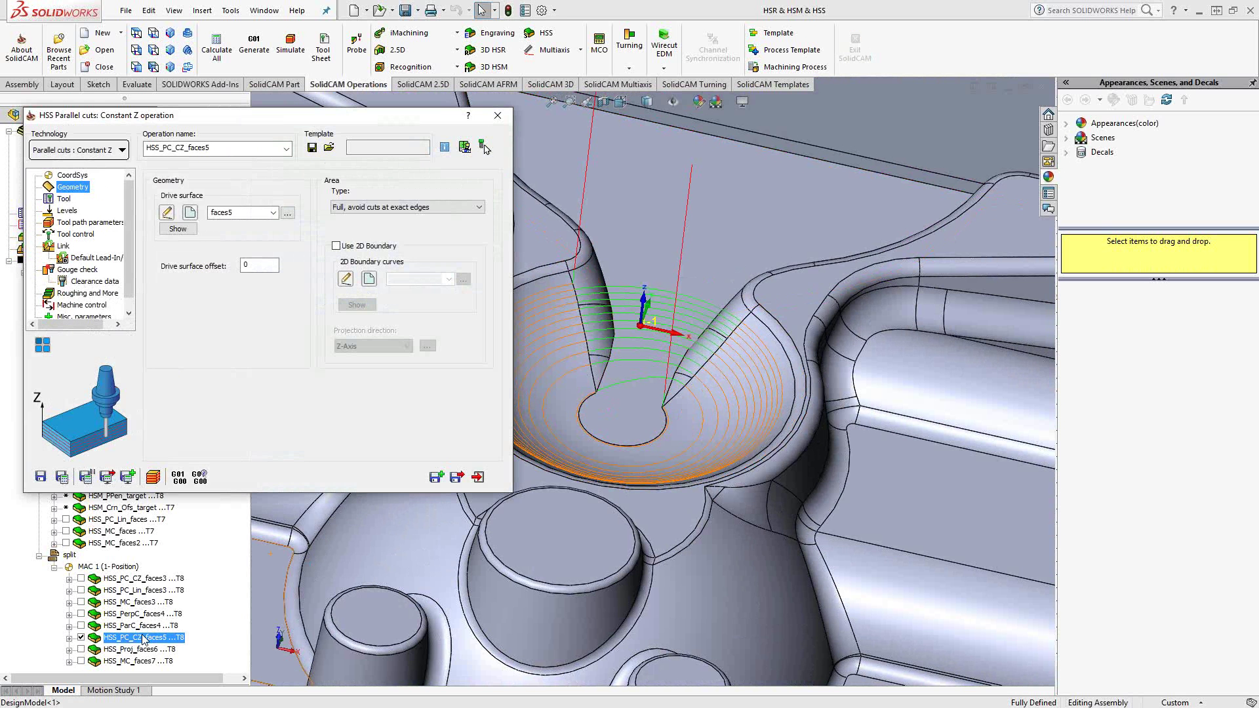
click(98, 223)
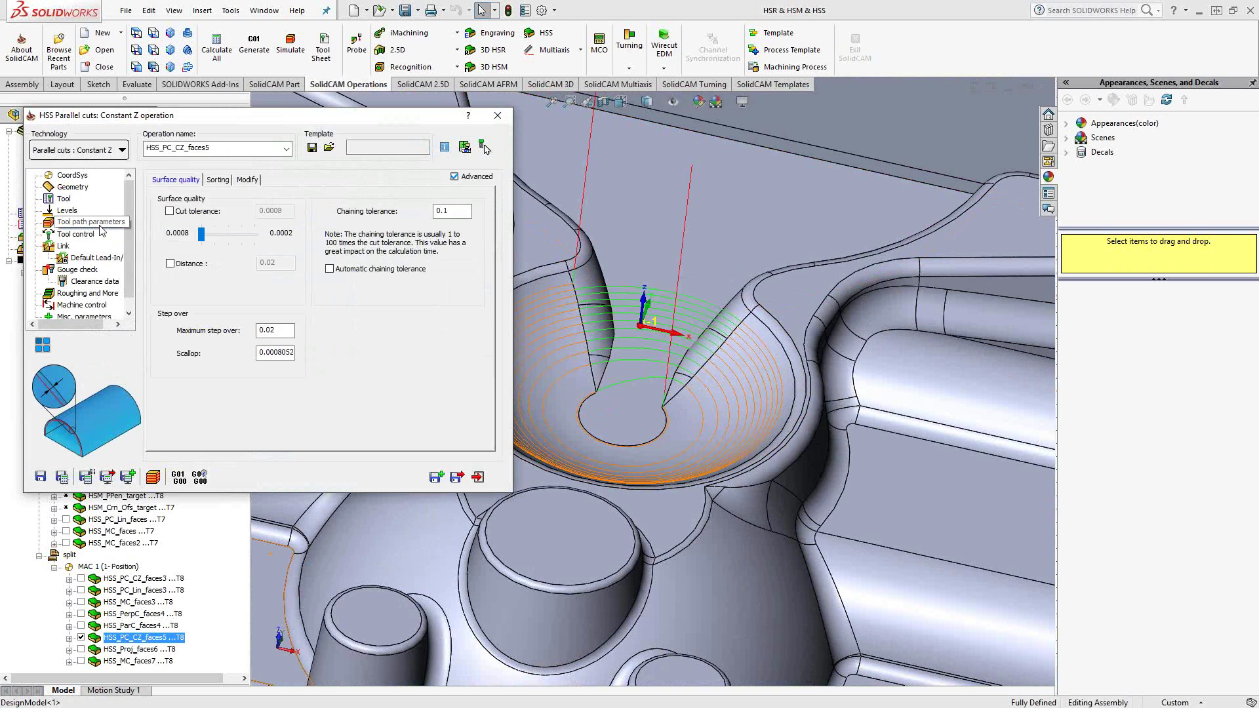
click(219, 180)
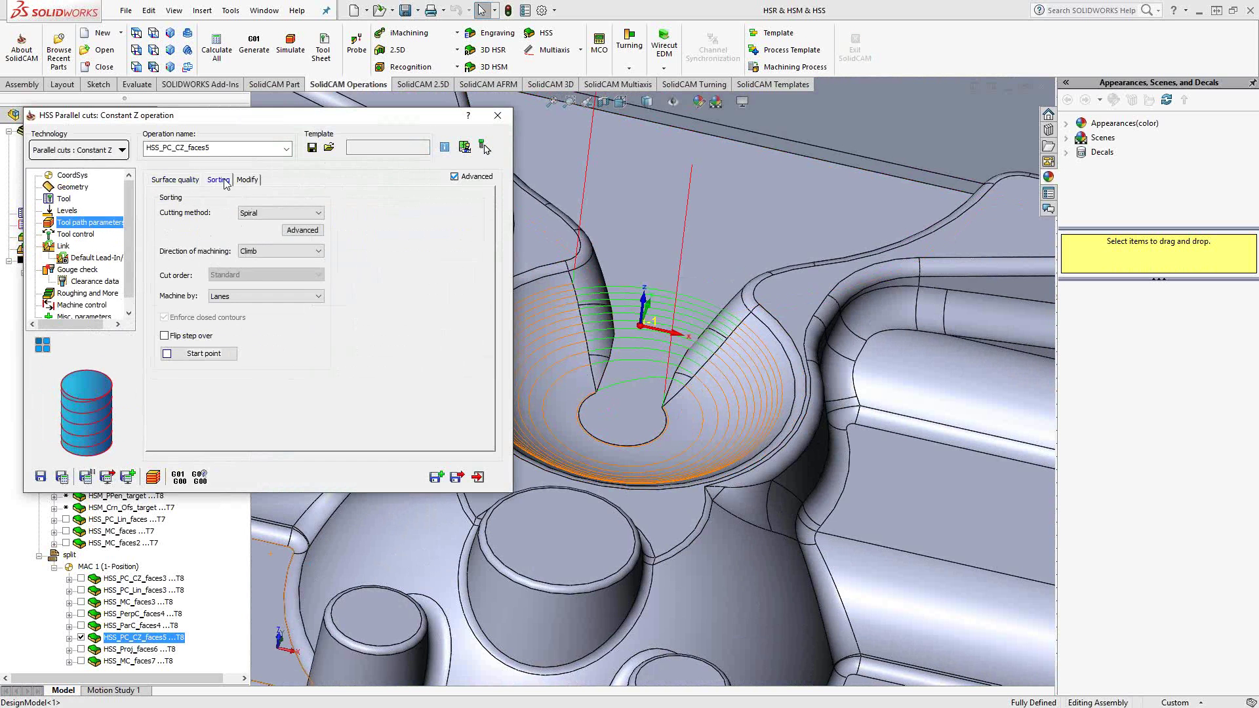
click(279, 214)
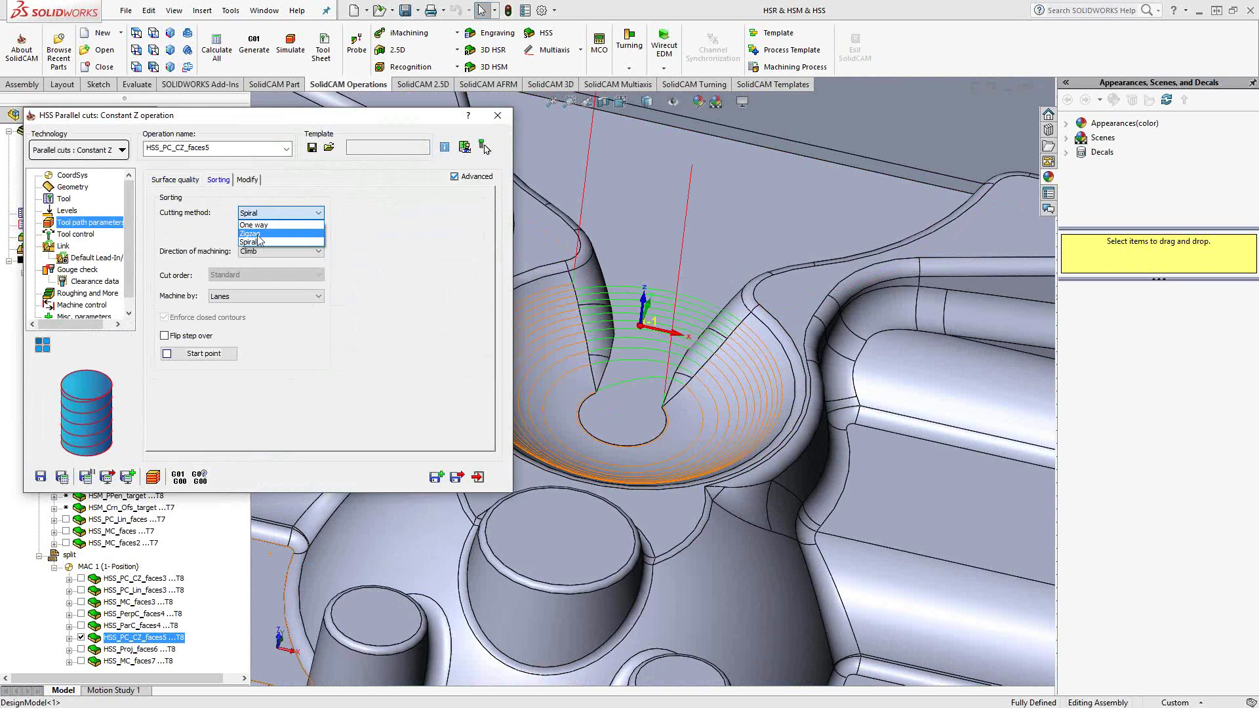
click(254, 242)
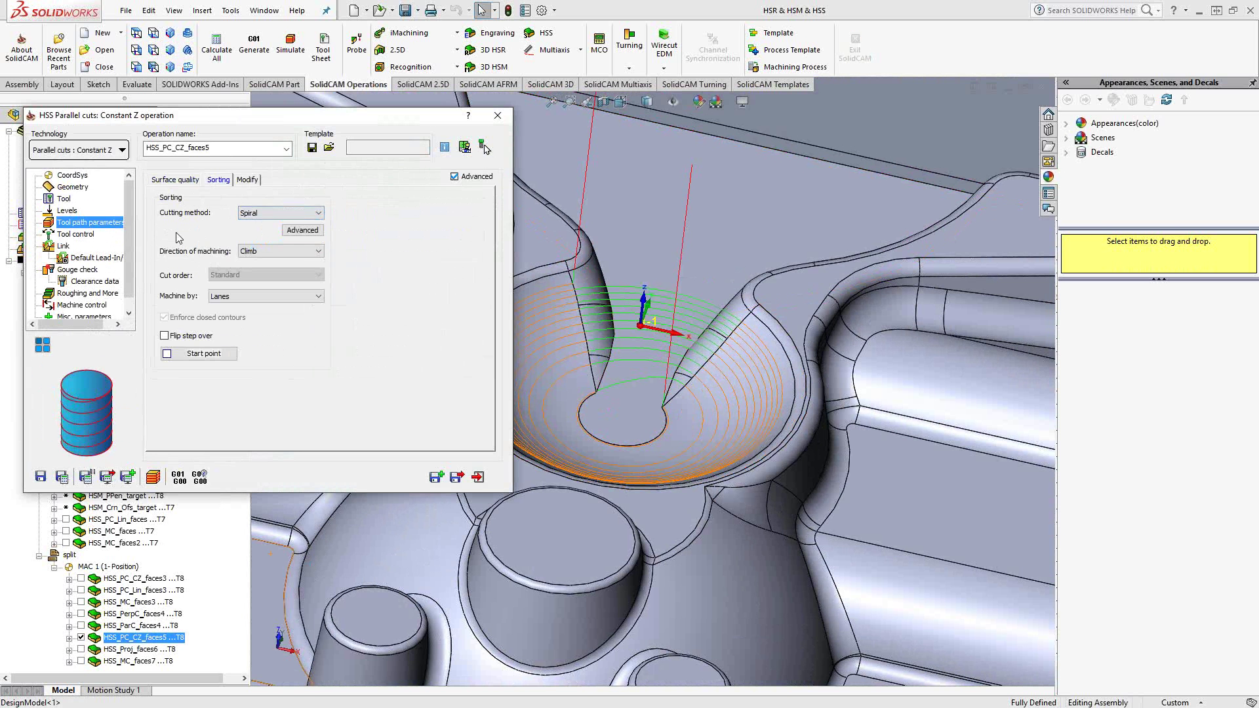
click(478, 476)
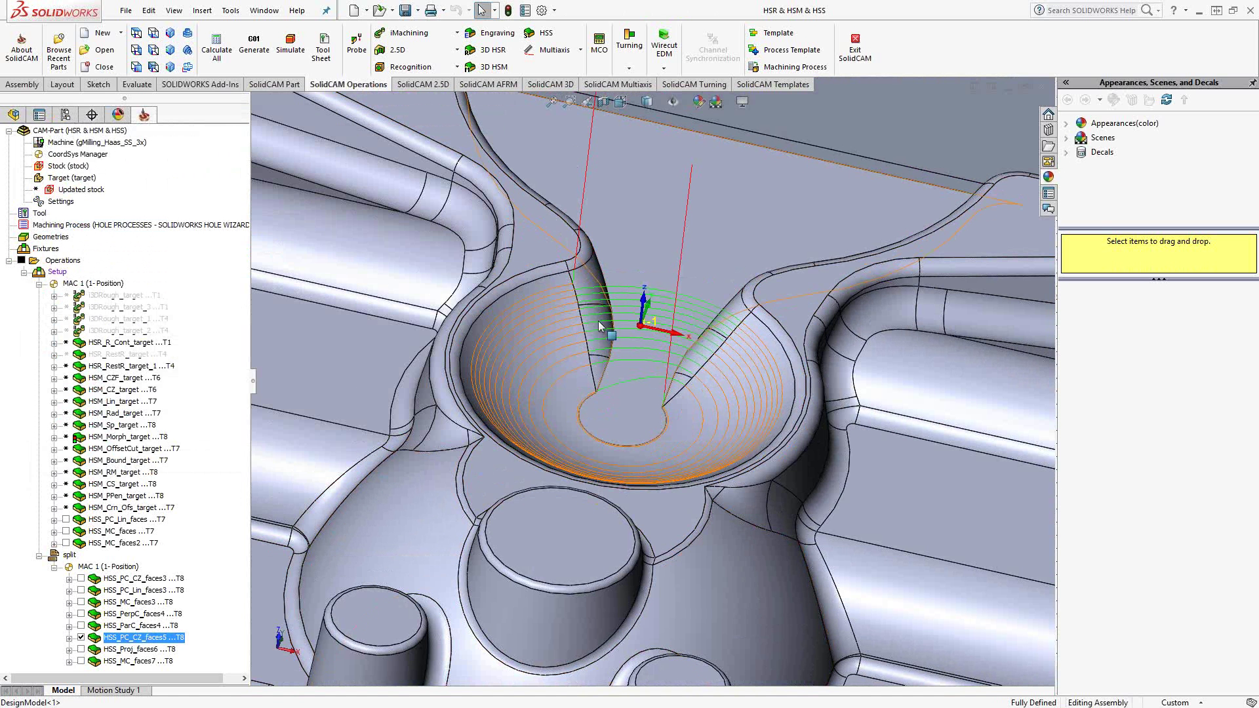
Hide the HSS_PC_CZ_faces5 spiral toolpath from the bowl.
scroll(600, 315, up, 2)
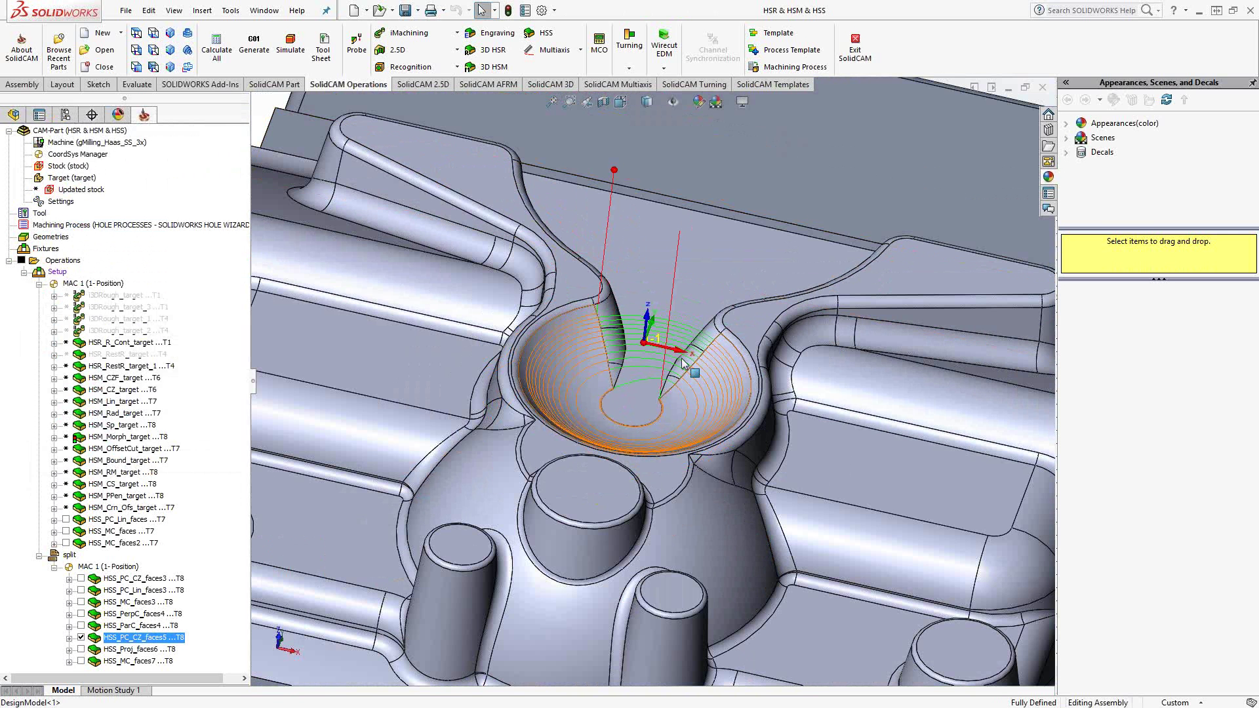
scroll(669, 391, down, 2)
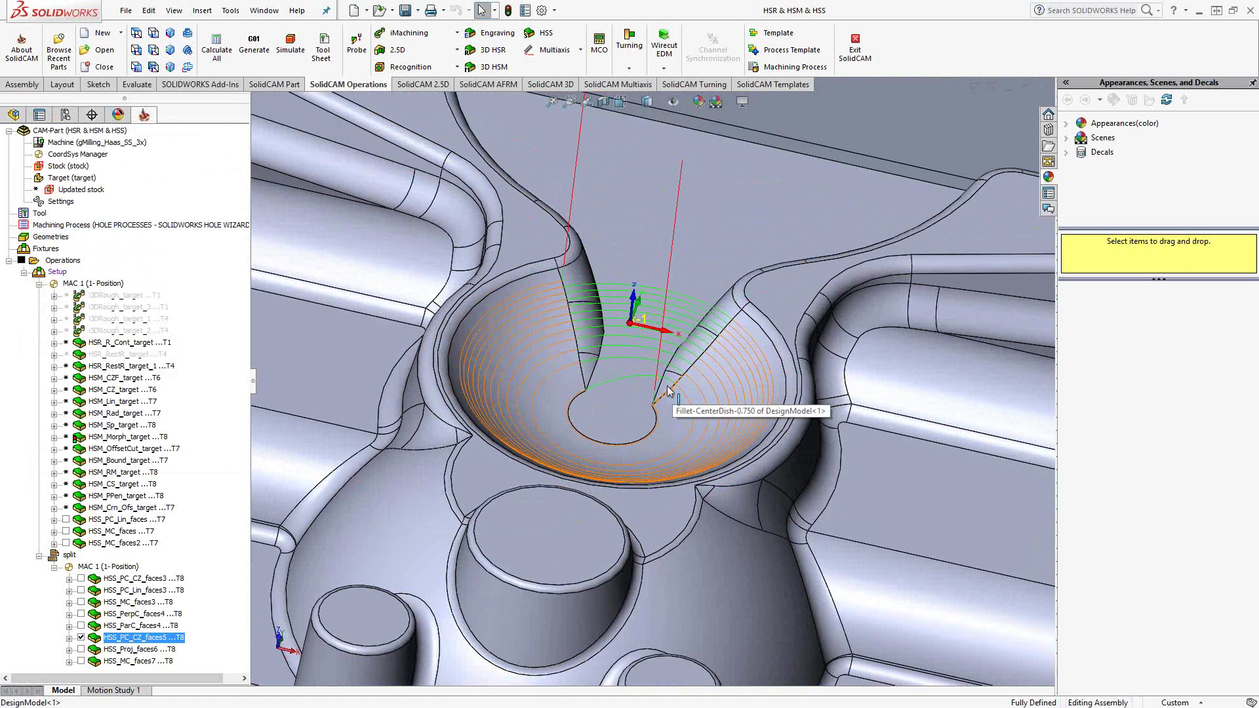
click(81, 638)
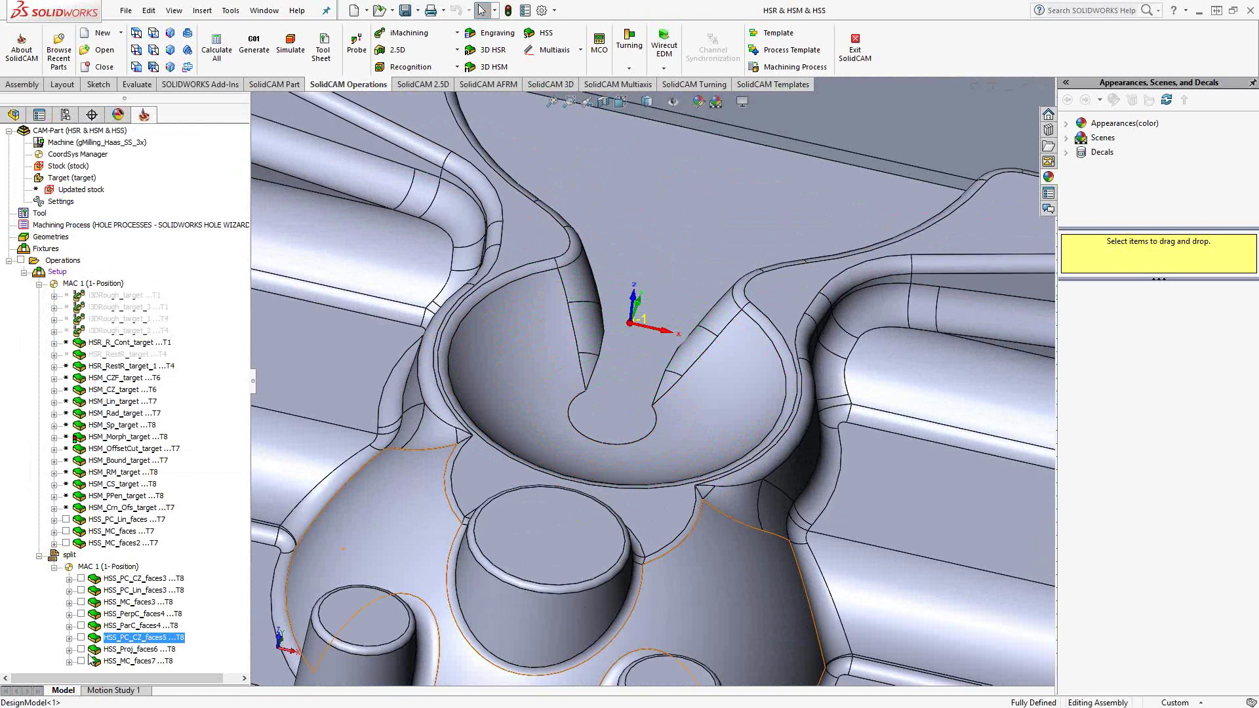
Display the HSS_Proj_faces6 projection toolpath and orbit to a near top-down view.
click(81, 649)
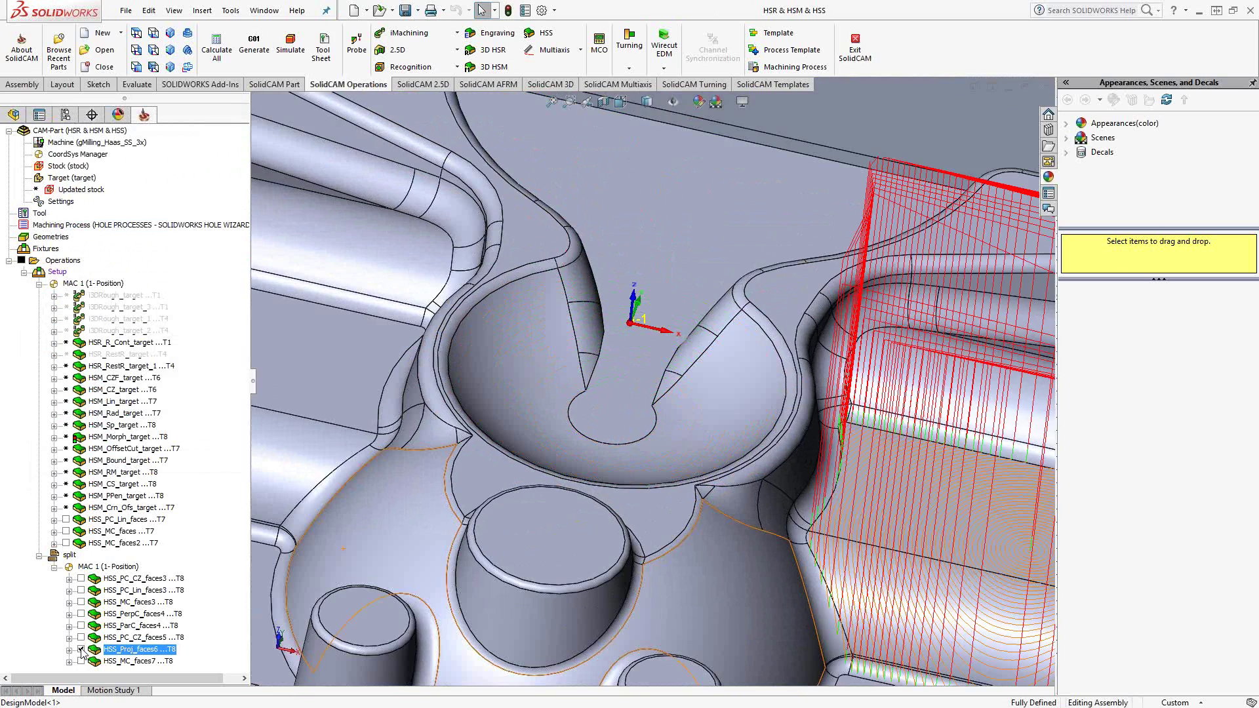
scroll(820, 525, down, 5)
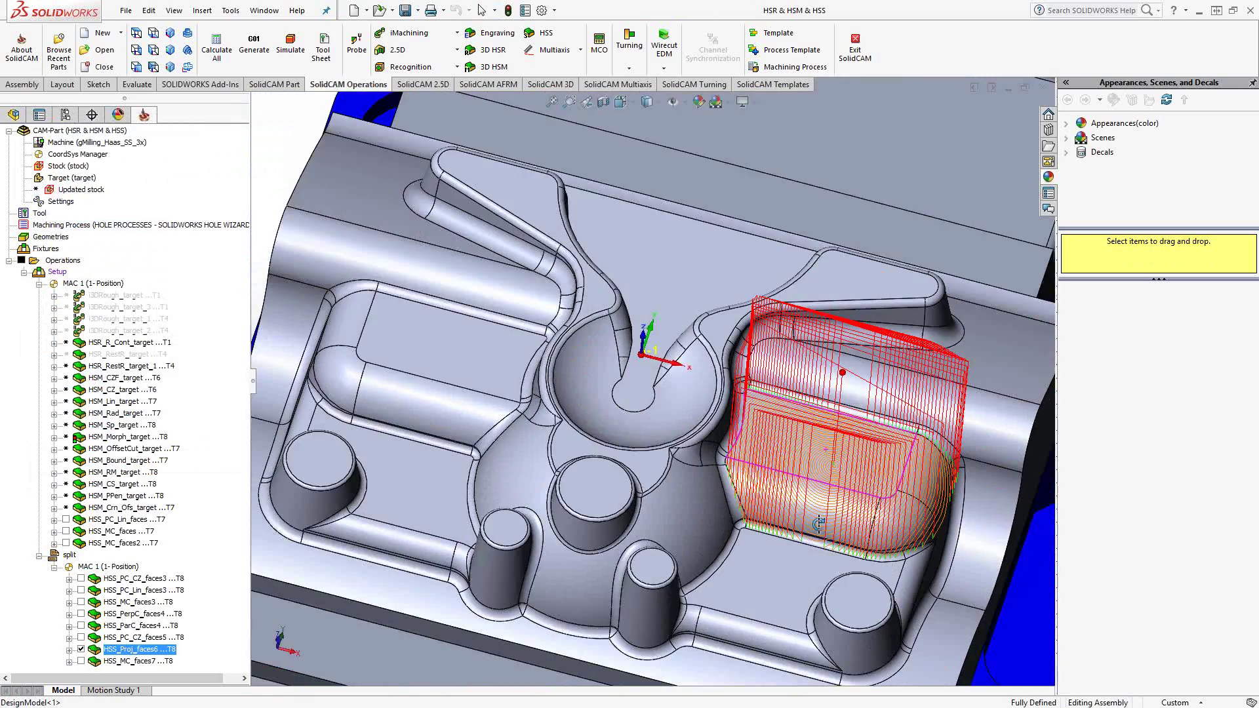
middle_drag(820, 525, 759, 471)
scroll(759, 471, down, 5)
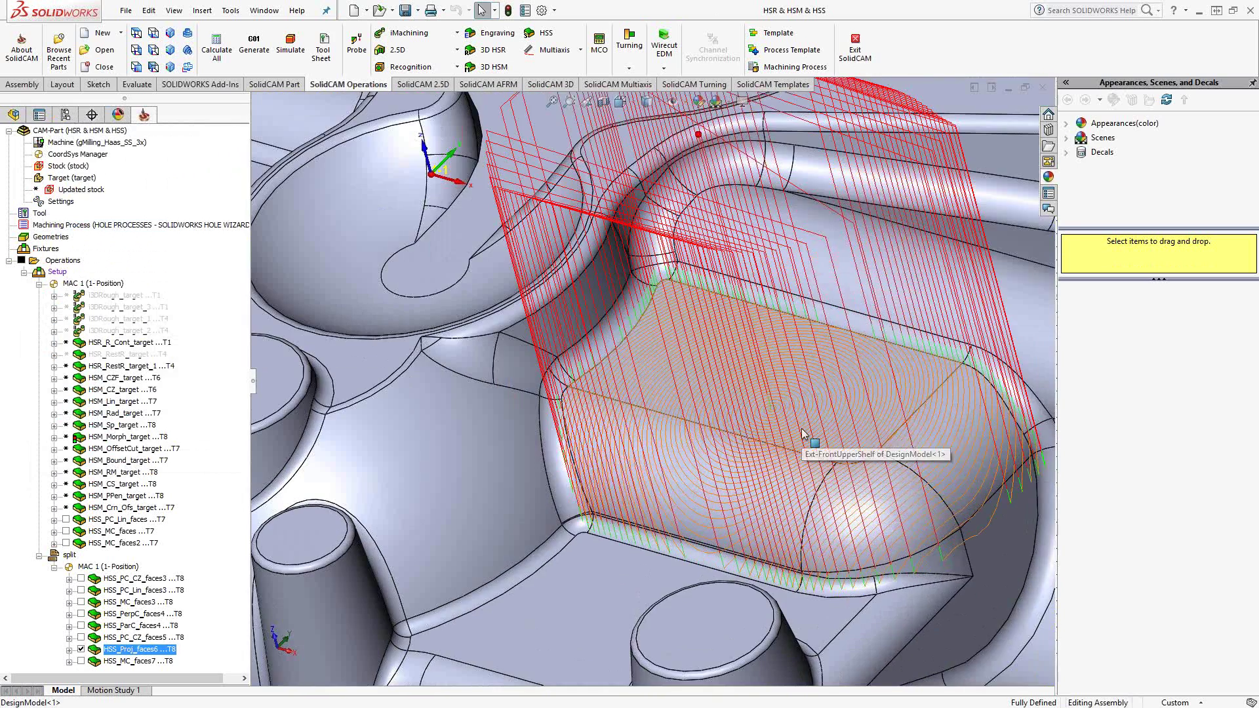
scroll(795, 451, down, 4)
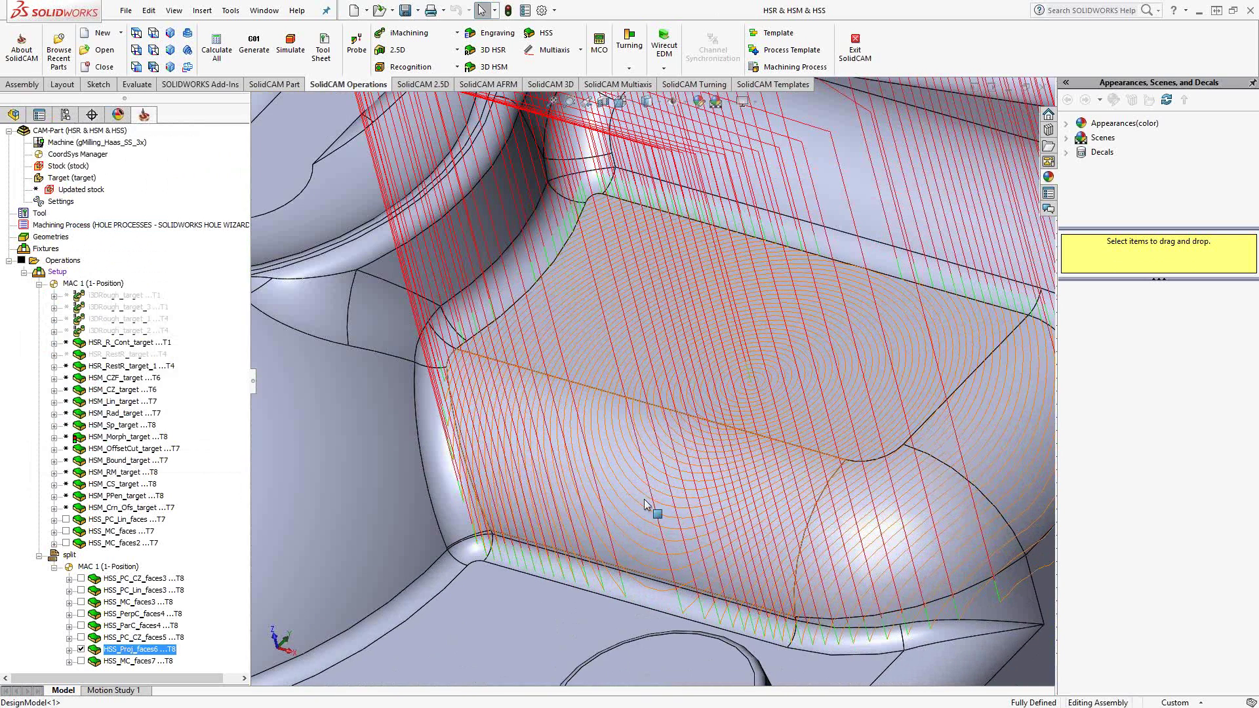
View the front shelf face Normal To, then hide the projection toolpath.
right_click(819, 415)
click(894, 171)
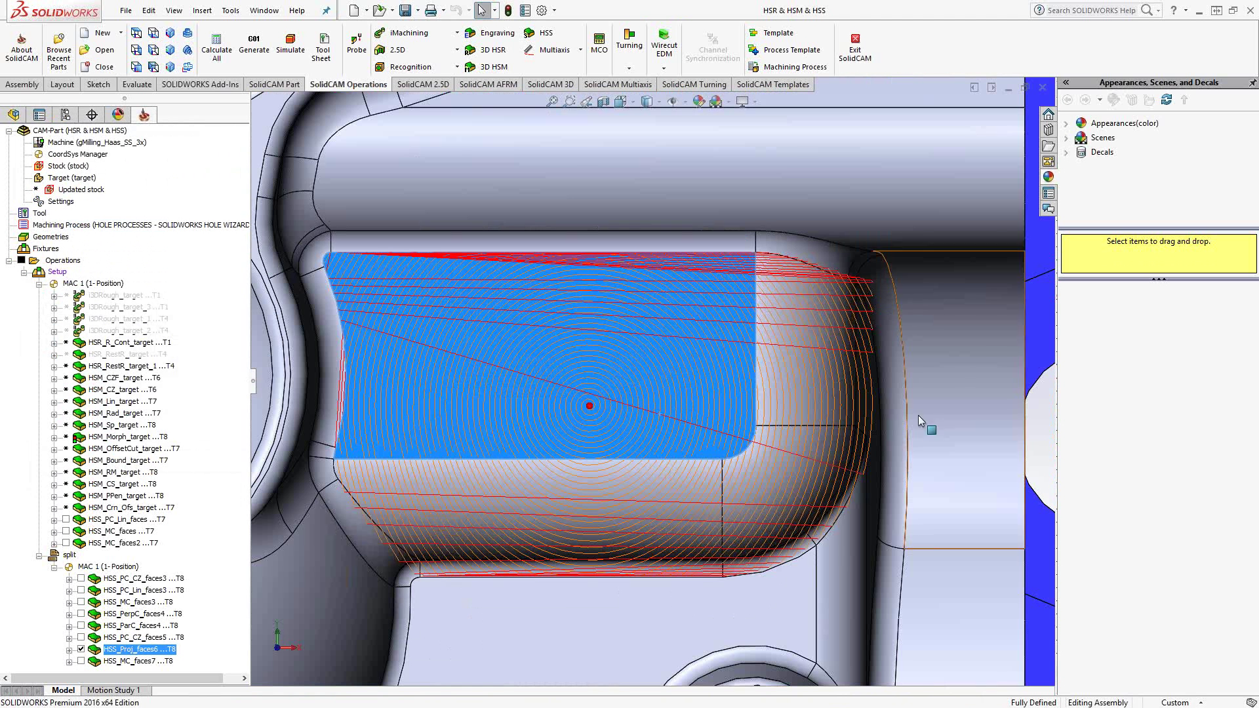
click(80, 650)
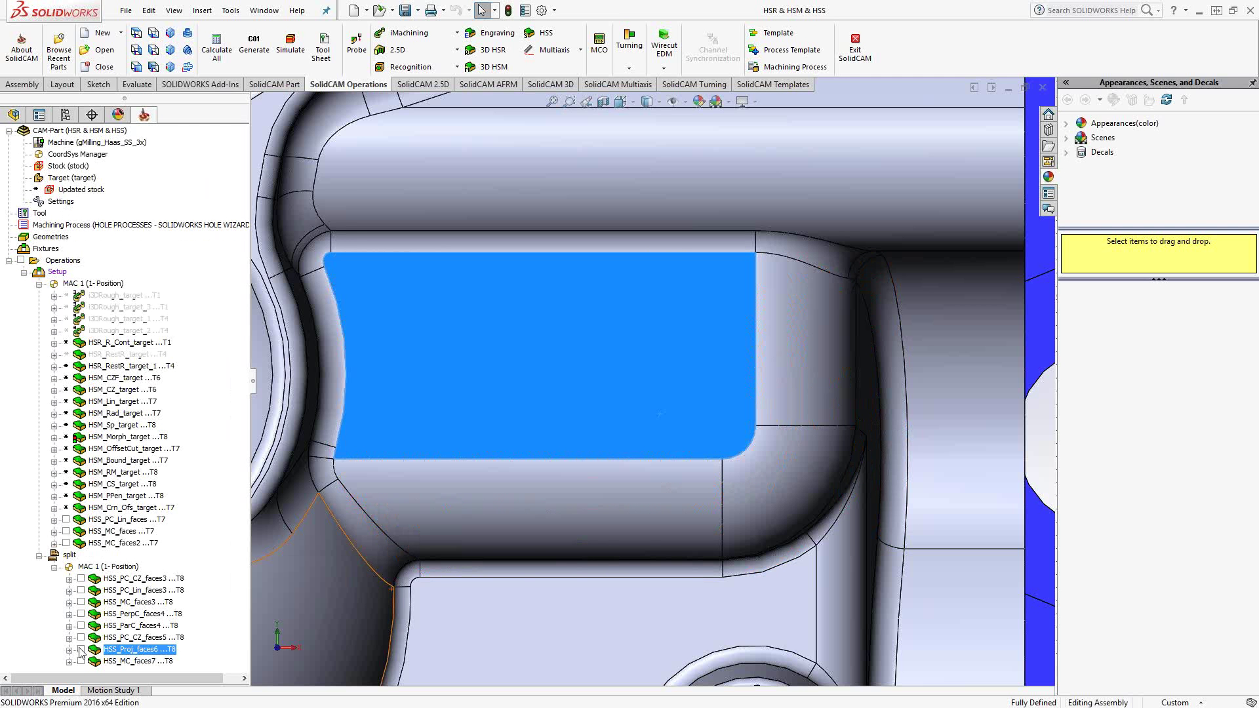
Display the HSS_MC_faces7 morph toolpath and tilt the view onto its bowl-rim fillet passes.
click(80, 661)
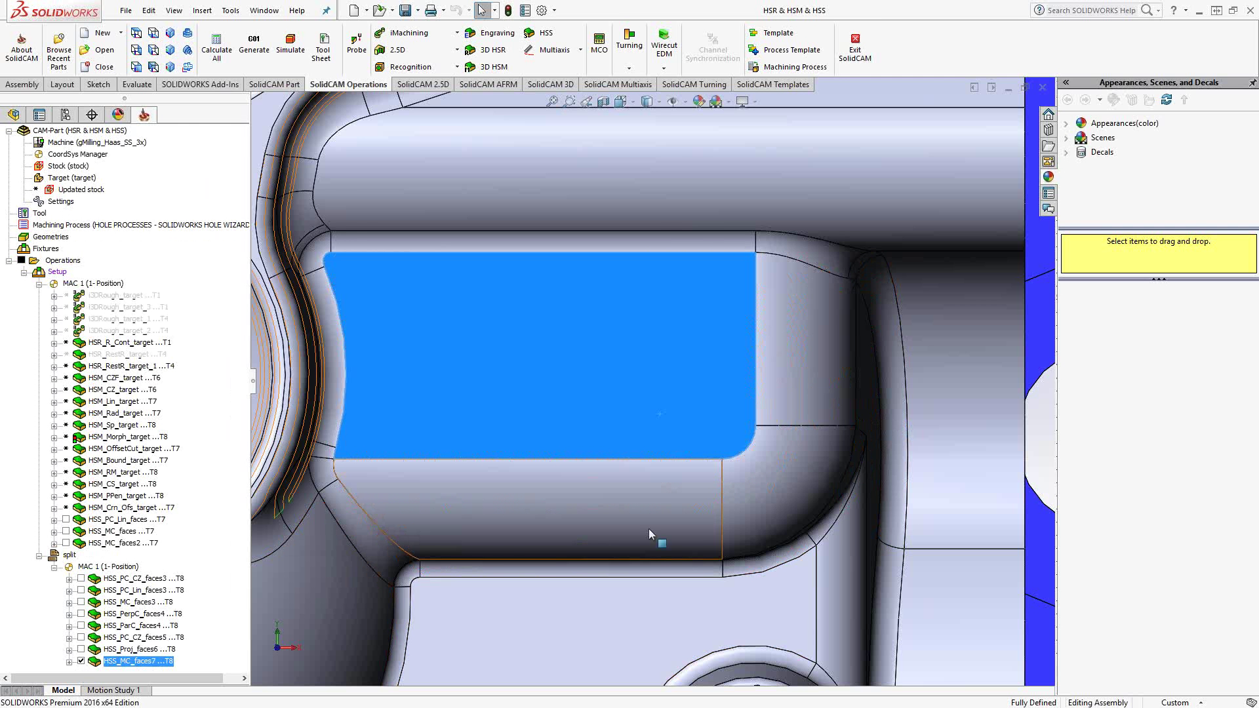
middle_drag(630, 544, 619, 458)
scroll(623, 508, down, 4)
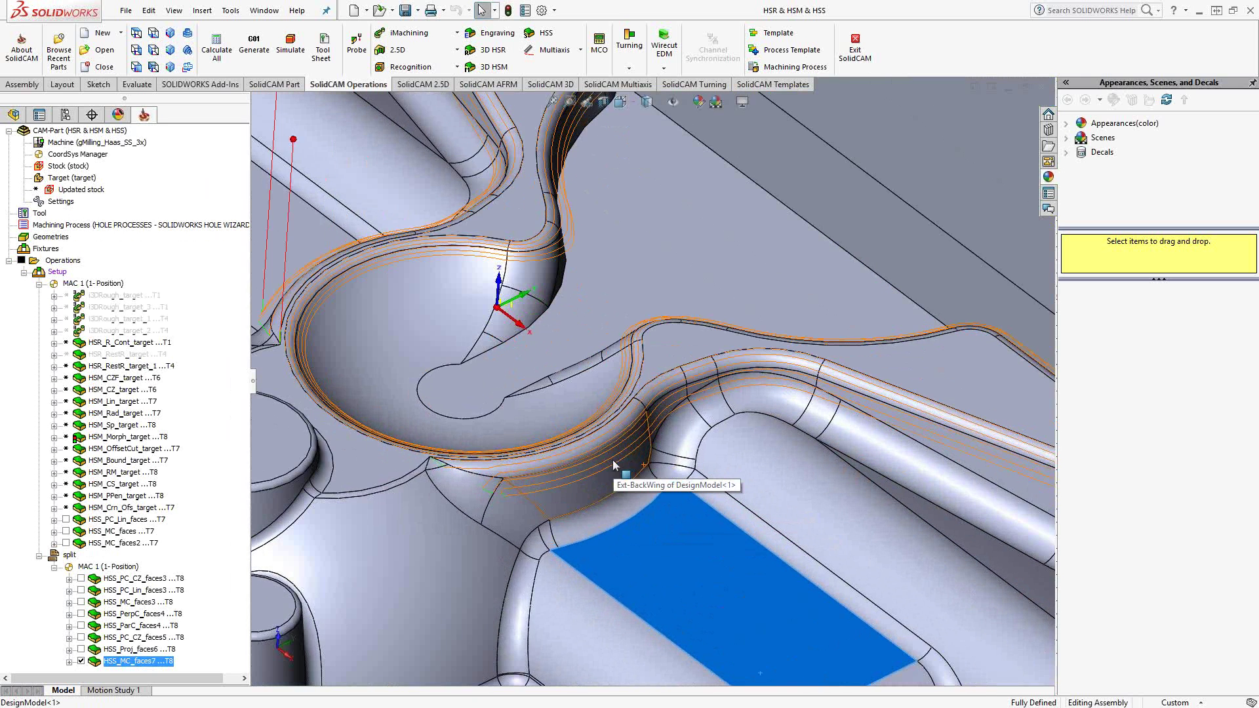
middle_drag(613, 539, 614, 465)
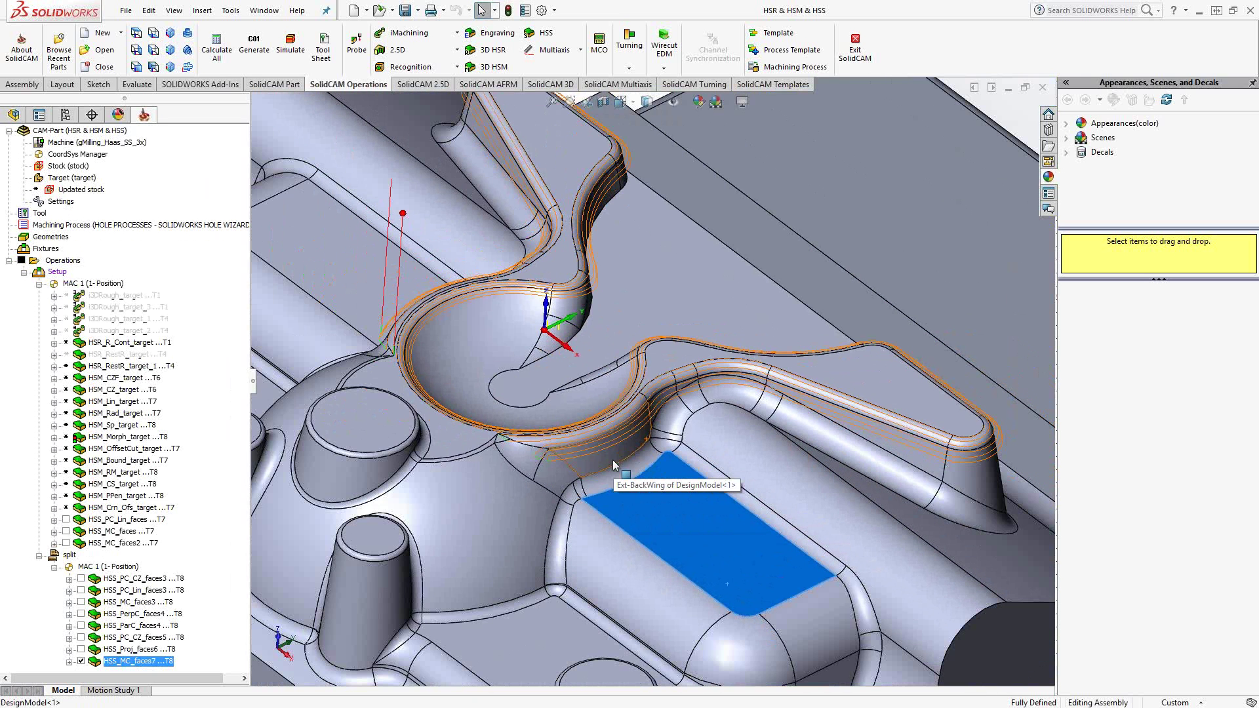
Orbit to a low side-on view of the morph passes on the upper back wing fillet.
middle_drag(669, 466, 640, 458)
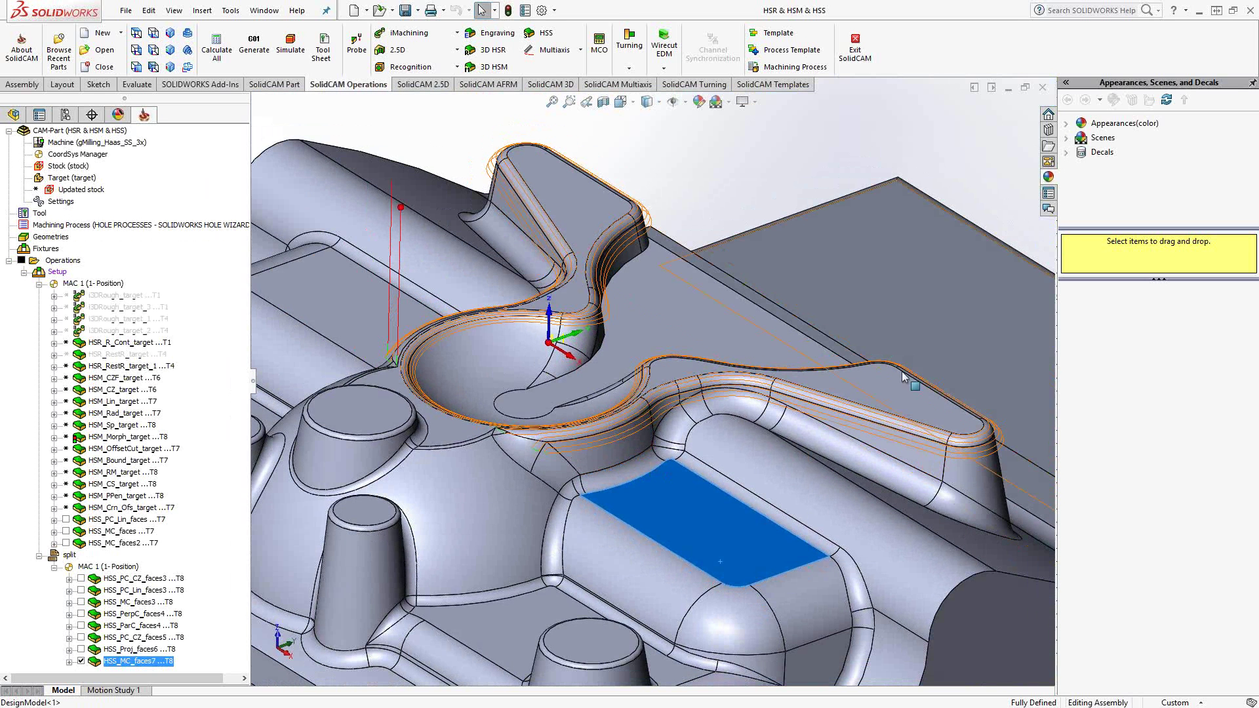
scroll(569, 432, down, 5)
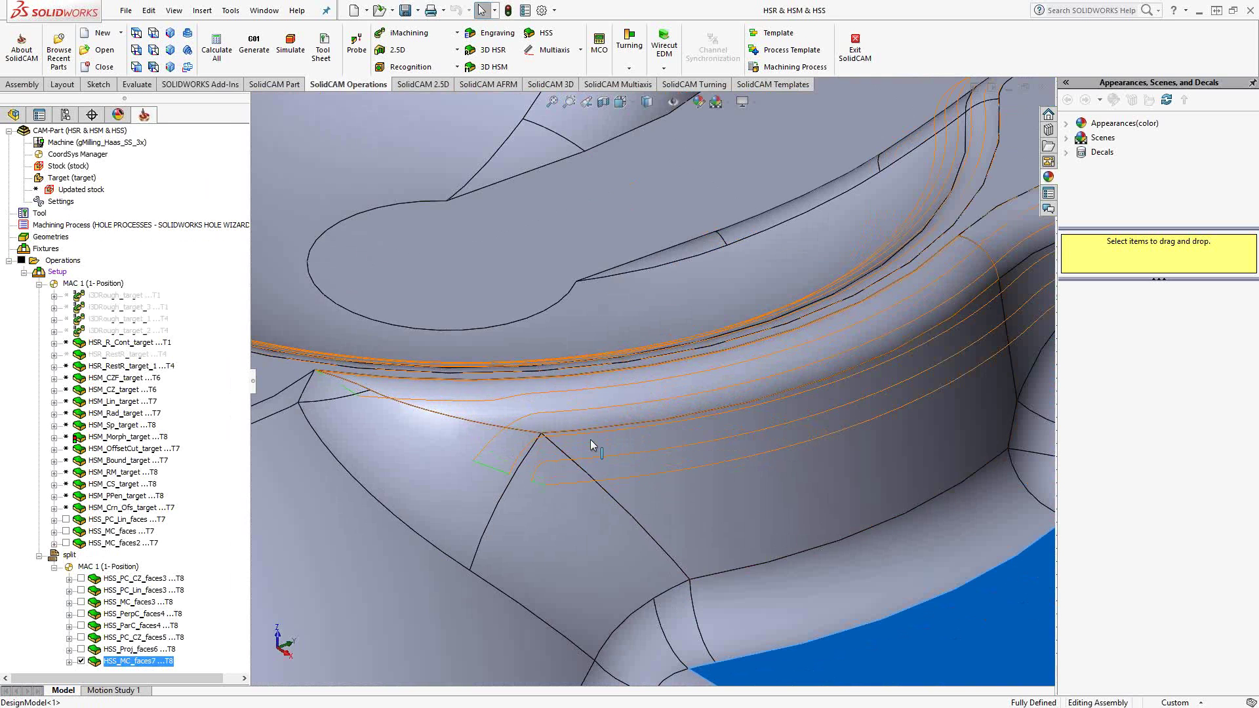
scroll(702, 418, up, 6)
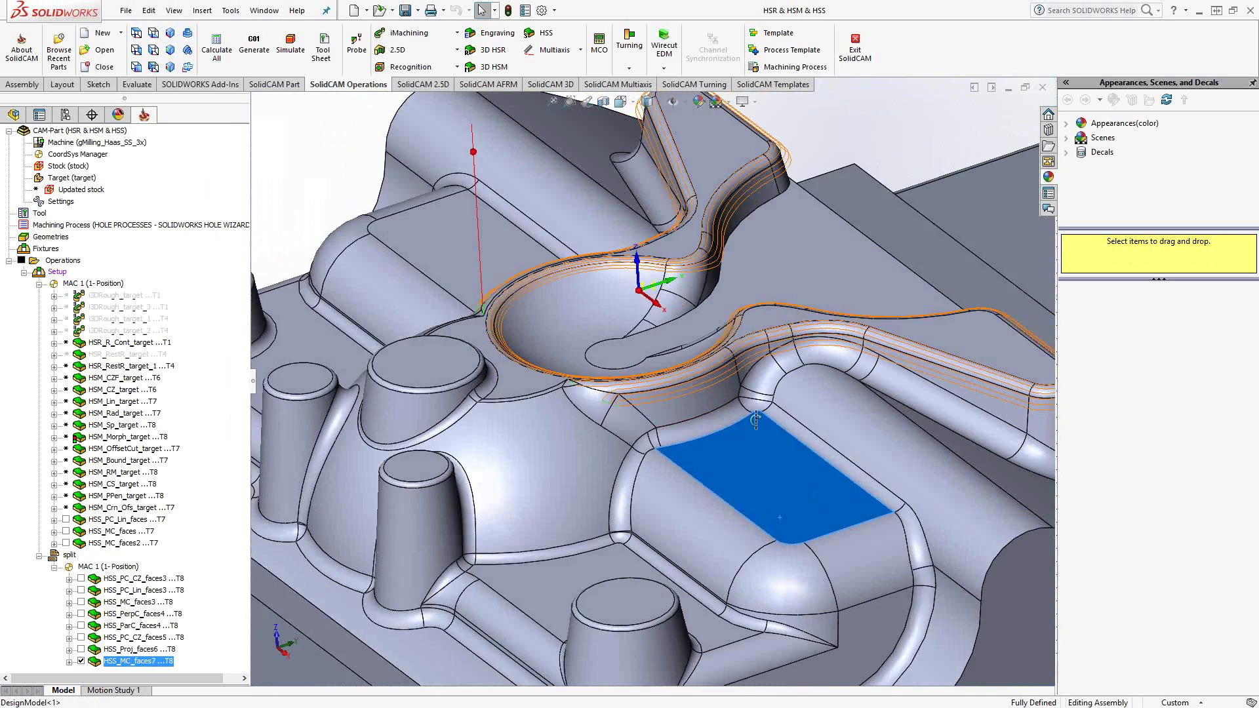
middle_drag(756, 420, 688, 427)
scroll(529, 376, down, 5)
scroll(659, 462, up, 6)
middle_drag(660, 461, 607, 402)
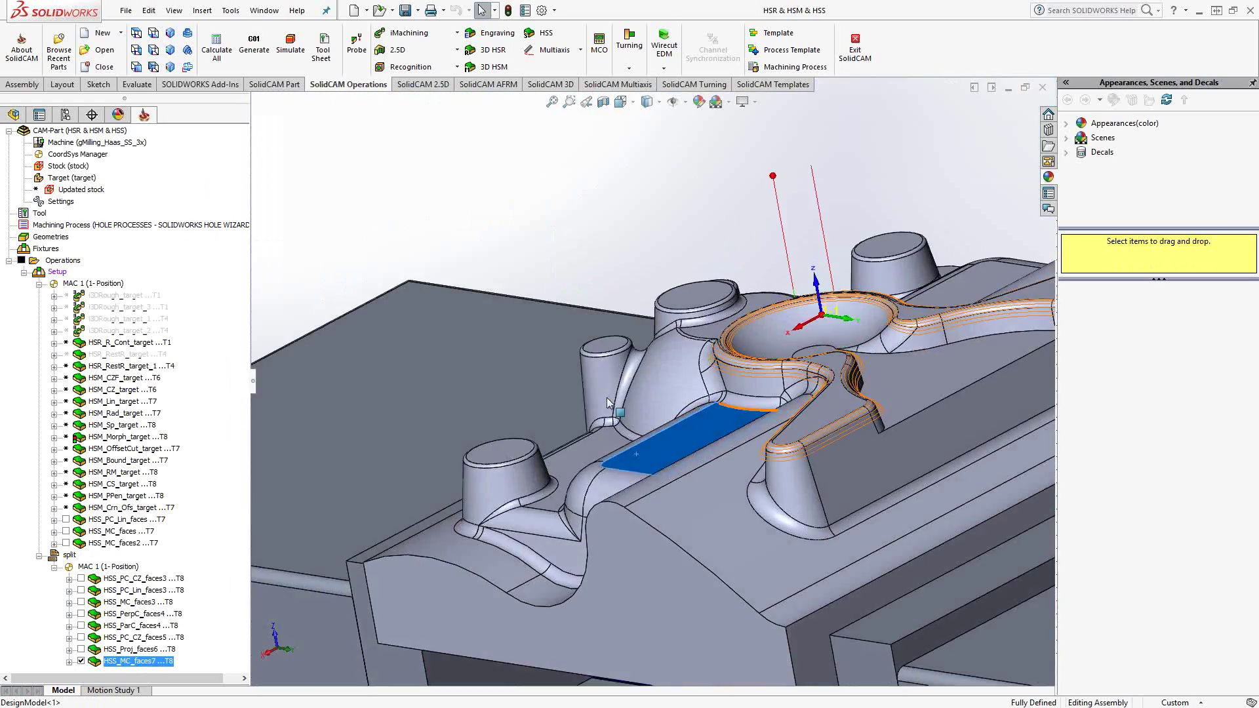
double_click(138, 661)
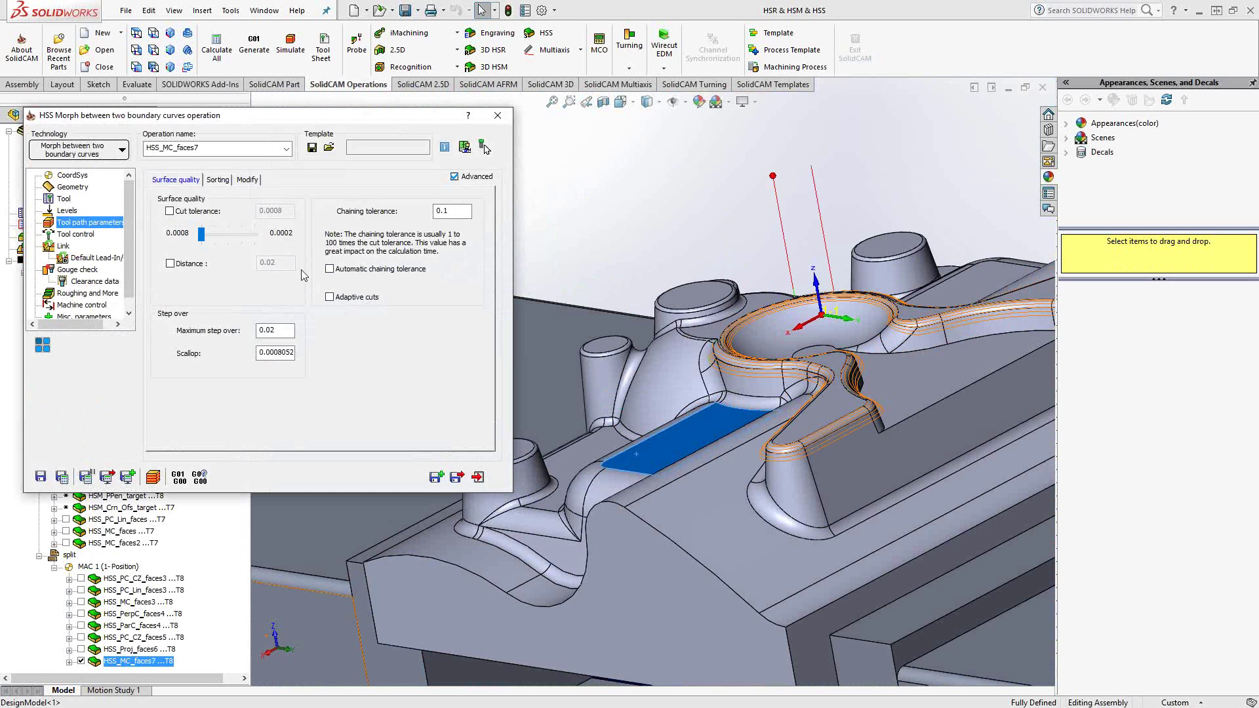
click(74, 188)
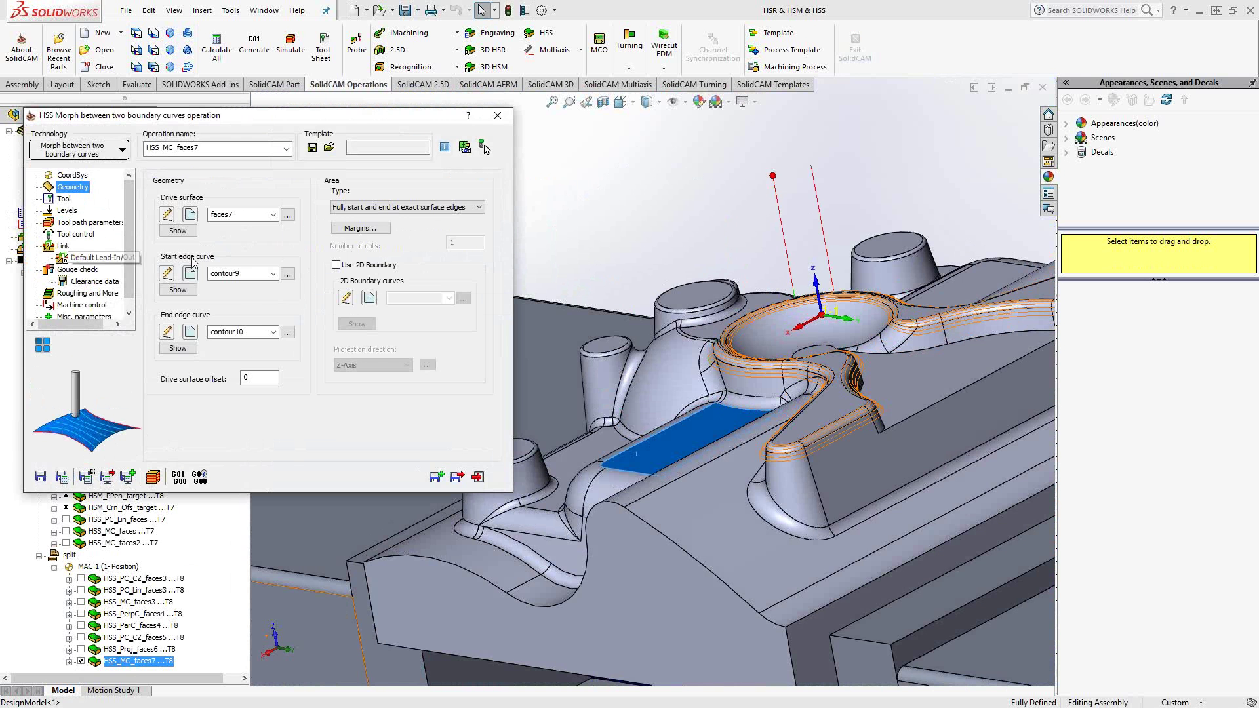
click(177, 231)
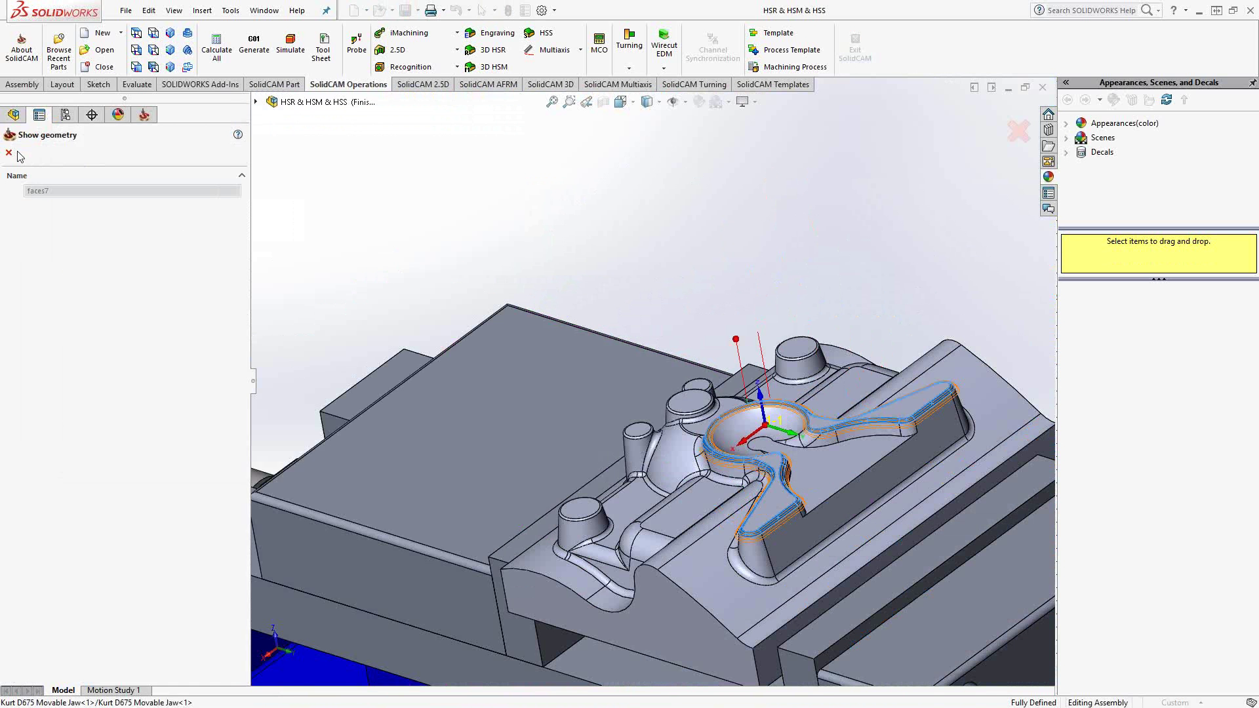
click(10, 153)
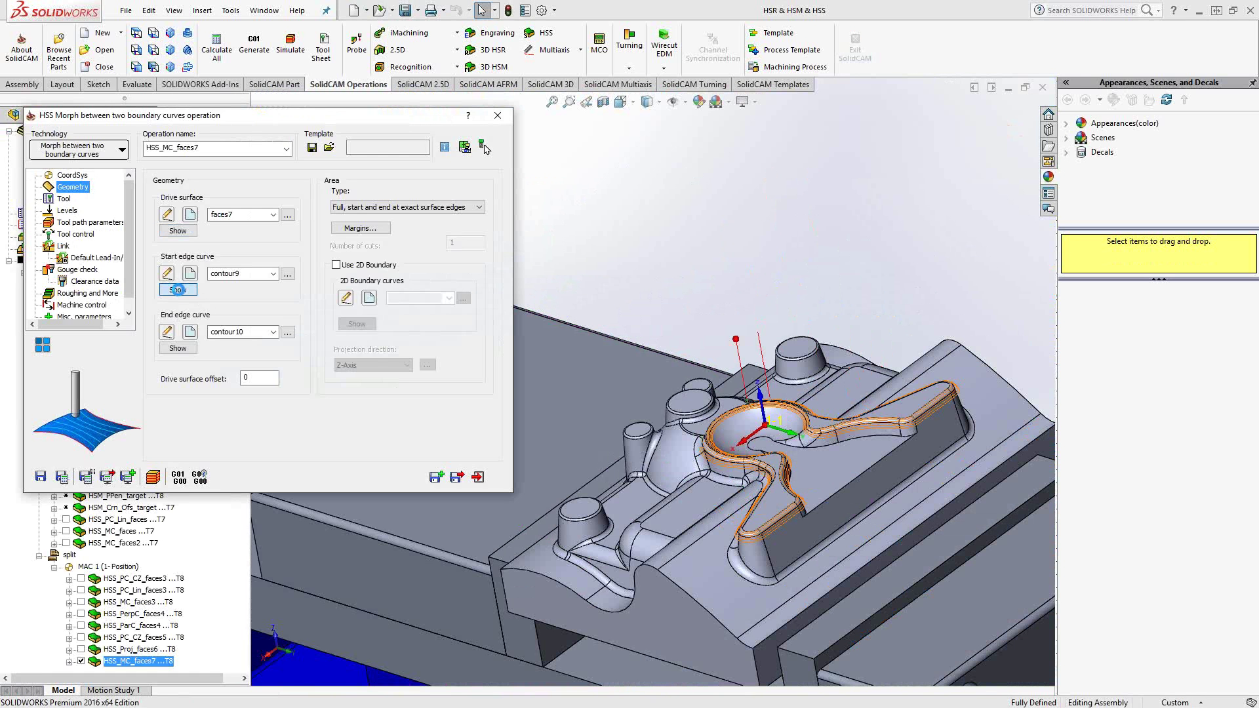
click(178, 290)
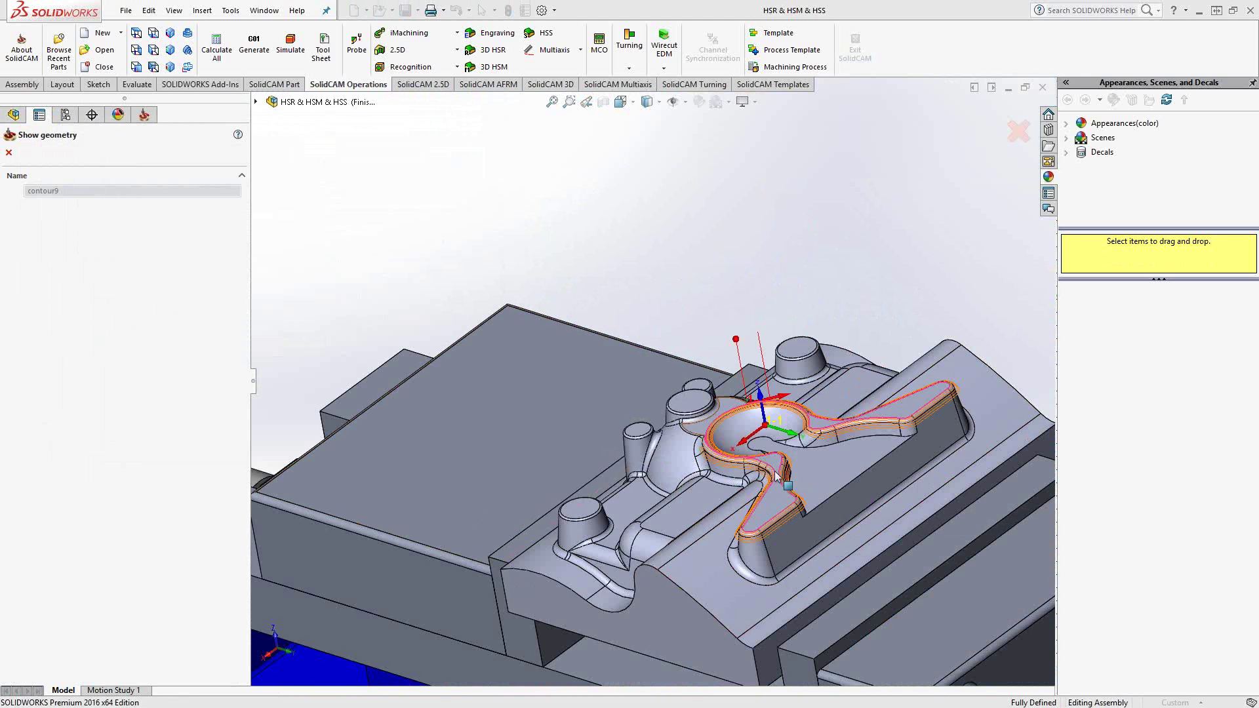
click(9, 152)
click(186, 353)
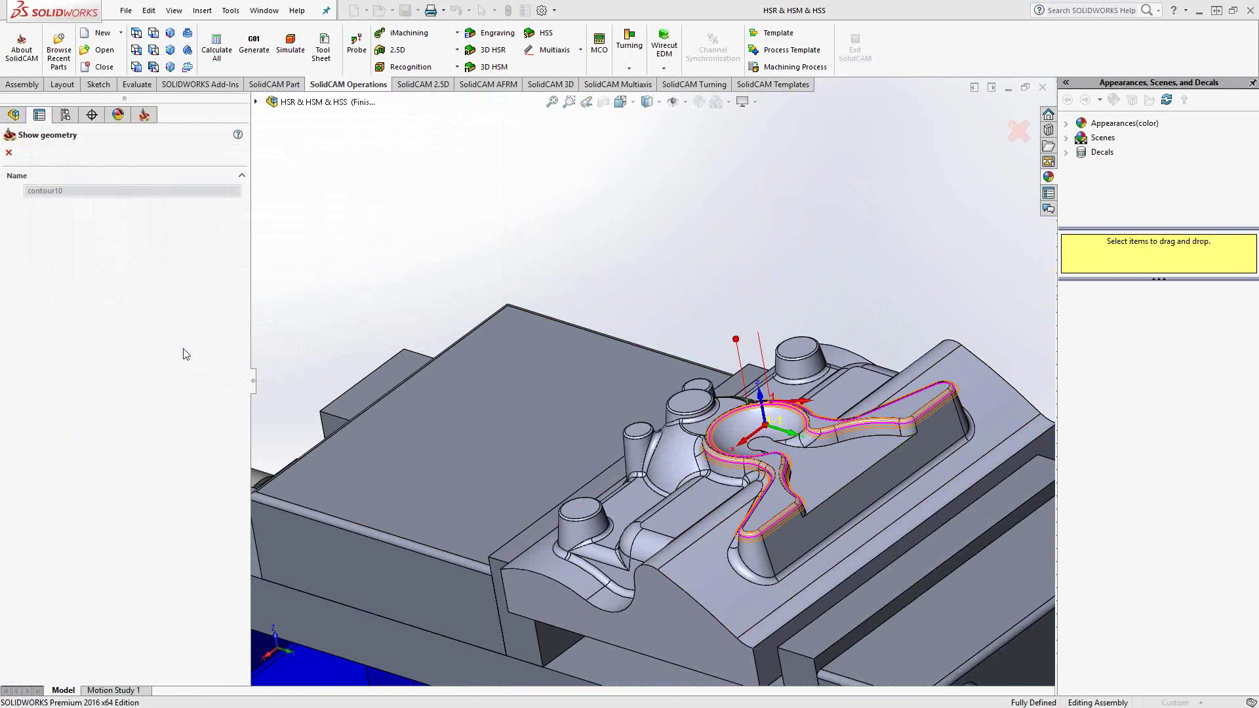
click(9, 152)
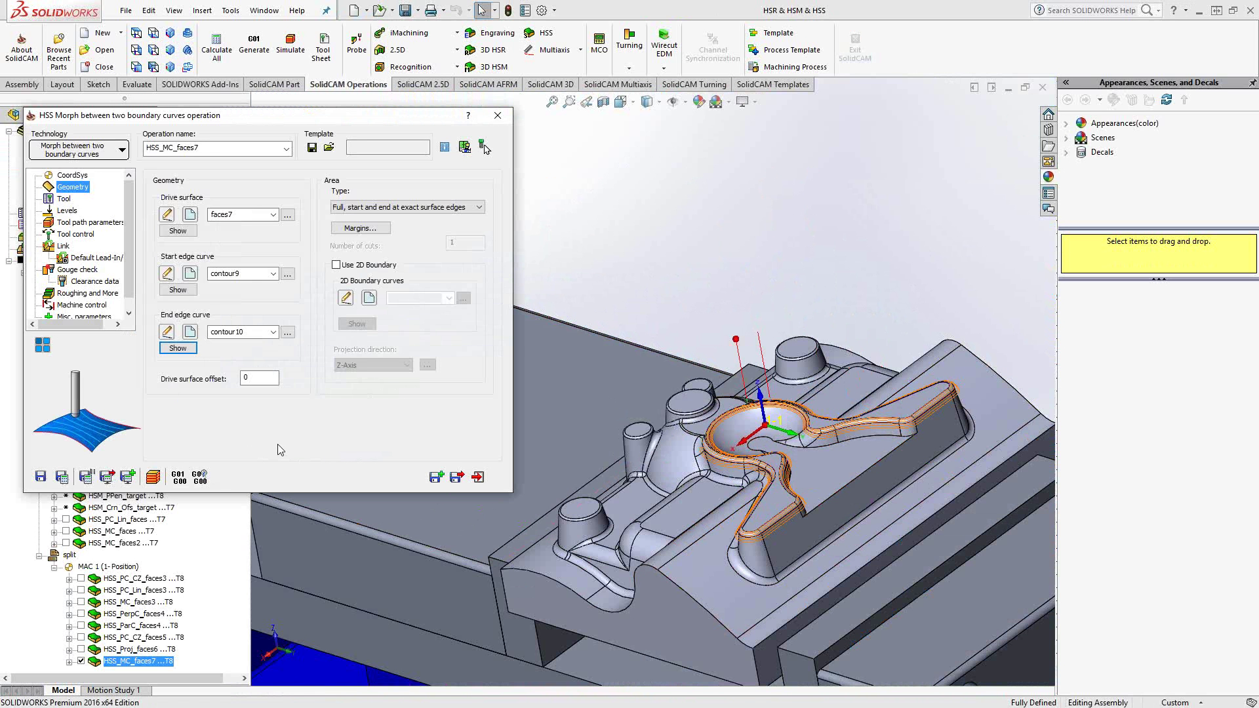
click(113, 152)
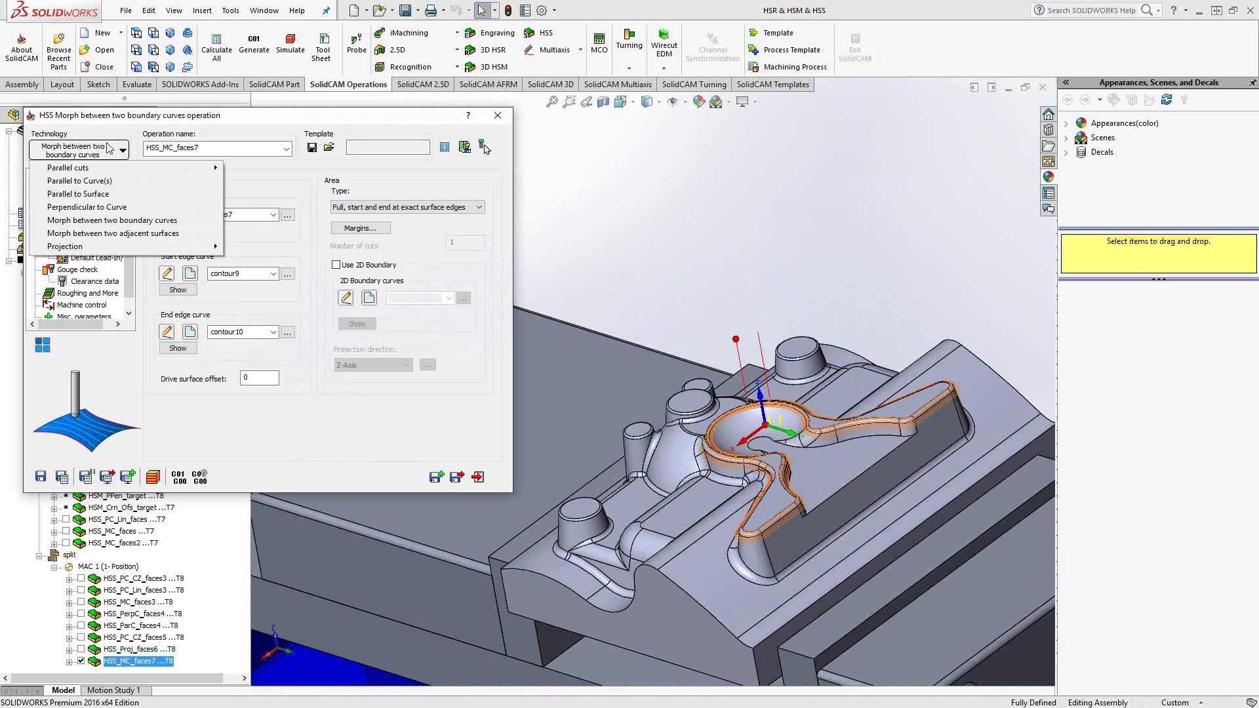
click(254, 446)
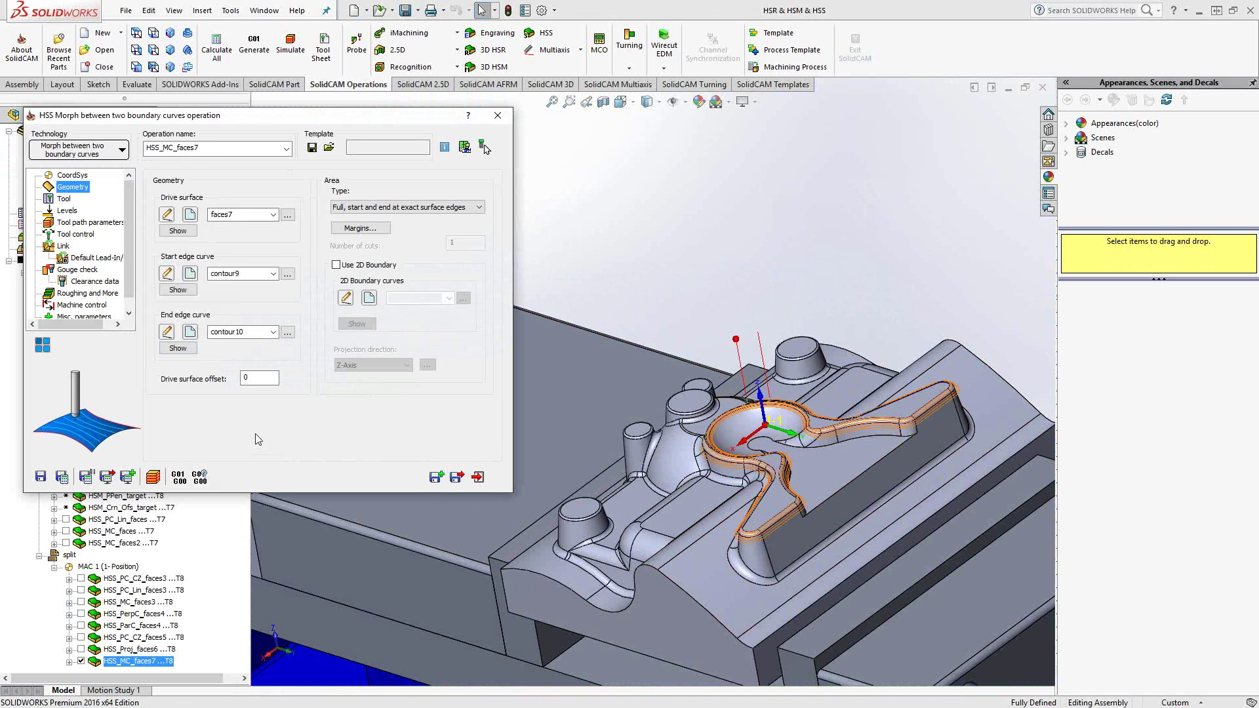
click(498, 115)
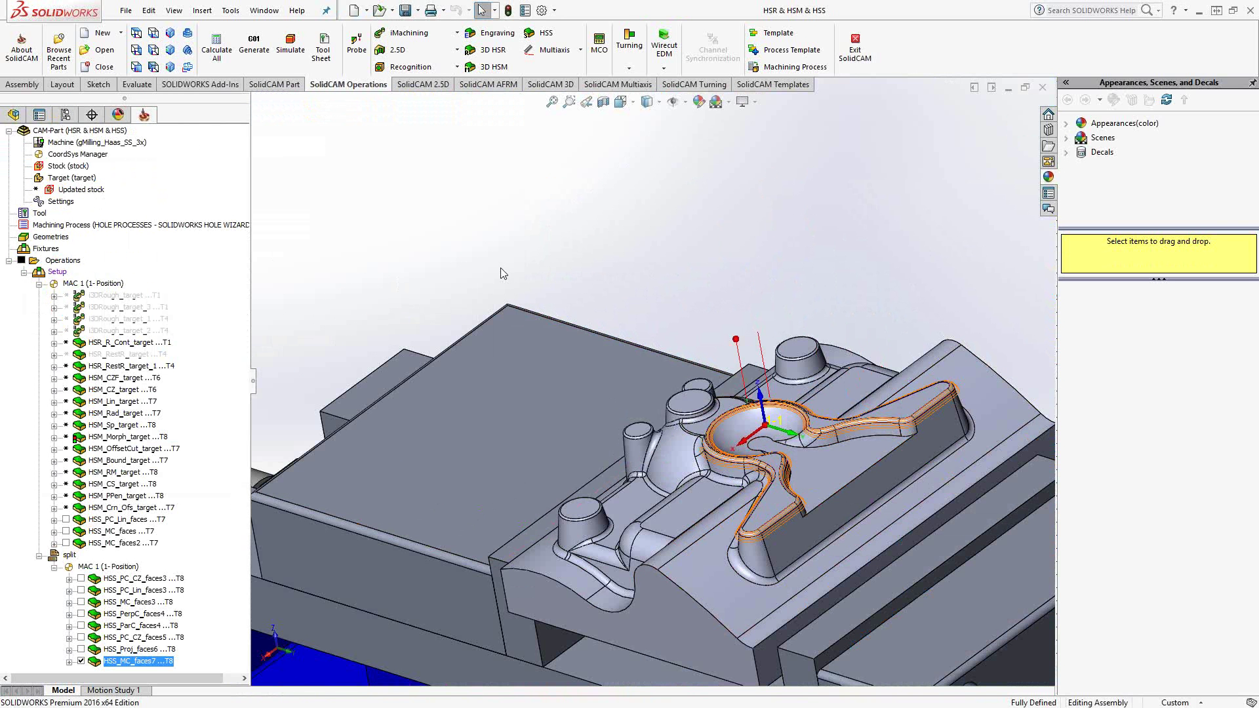